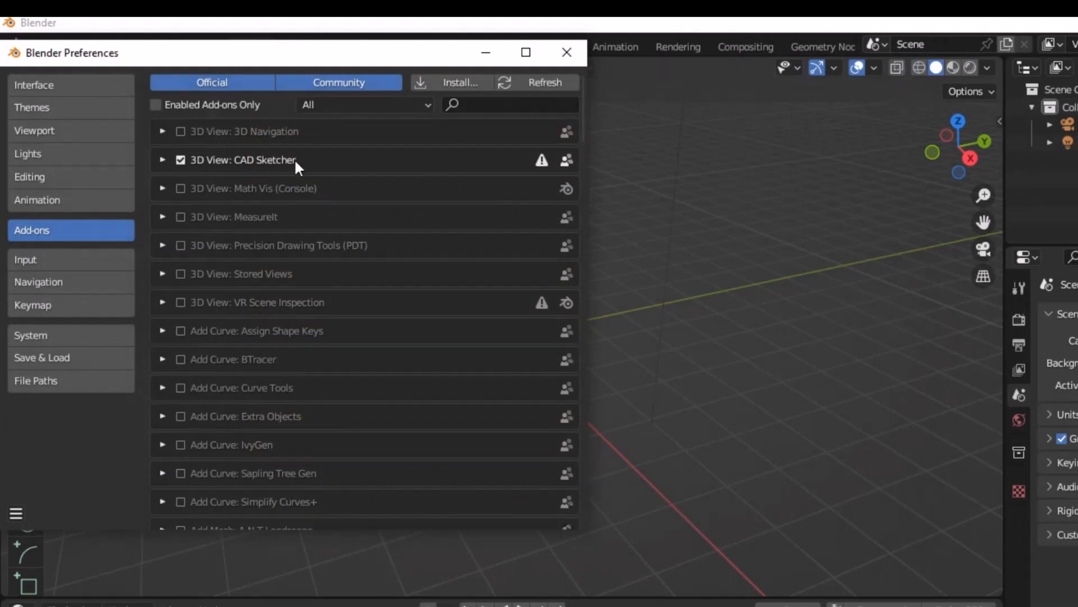
Step: Search the add-ons for "mac" and expand the details of the MACHIN3tools add-on
{"action": "left_click", "coordinate": [466, 105]}
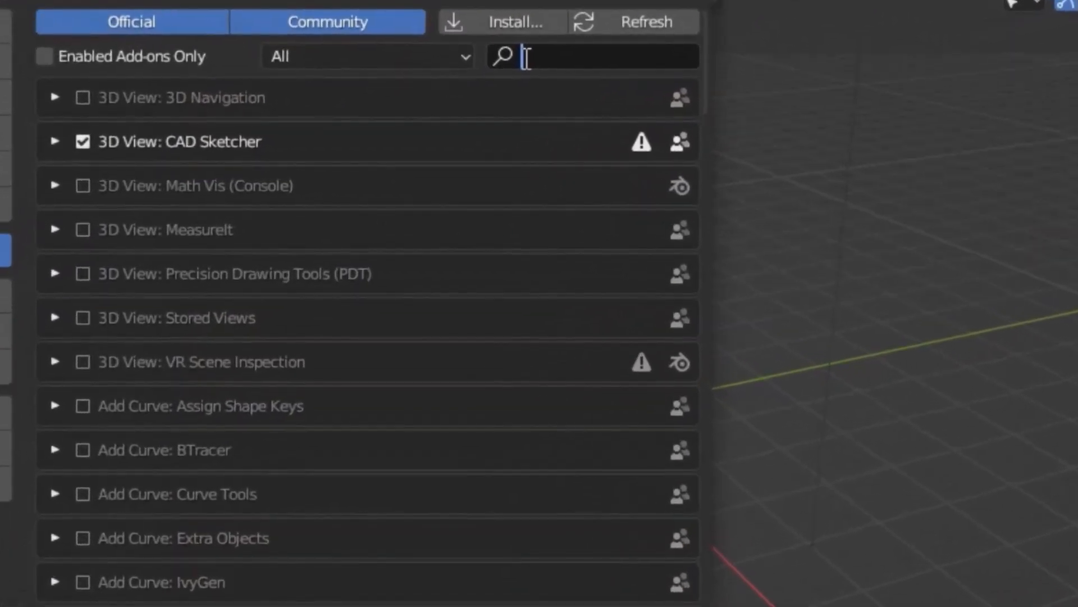
{"action": "type", "text": "mac"}
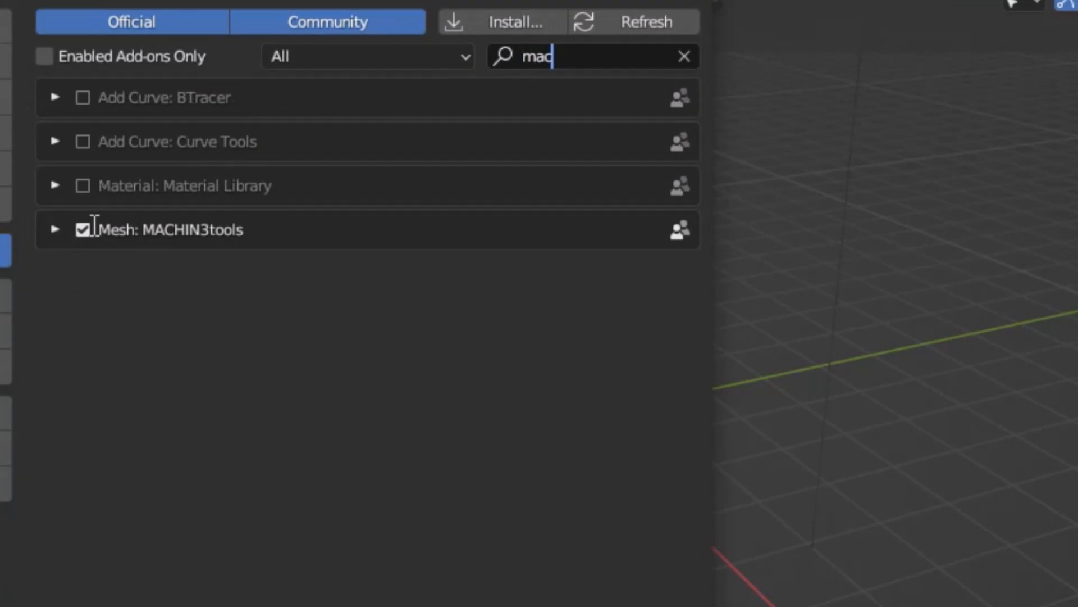
{"action": "left_click", "coordinate": [55, 233]}
{"action": "left_click", "coordinate": [55, 229]}
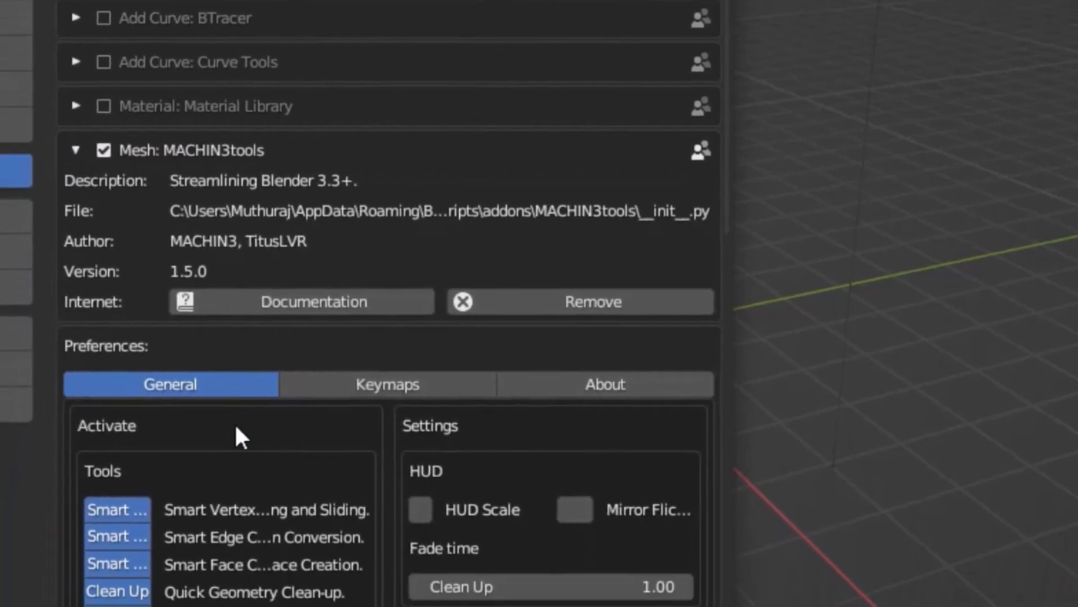
Step: Examine which MACHIN3tools tools are activated, including Thread, and close the preferences
{"action": "scroll", "coordinate": [249, 364], "scroll_direction": "down", "scroll_amount": 15}
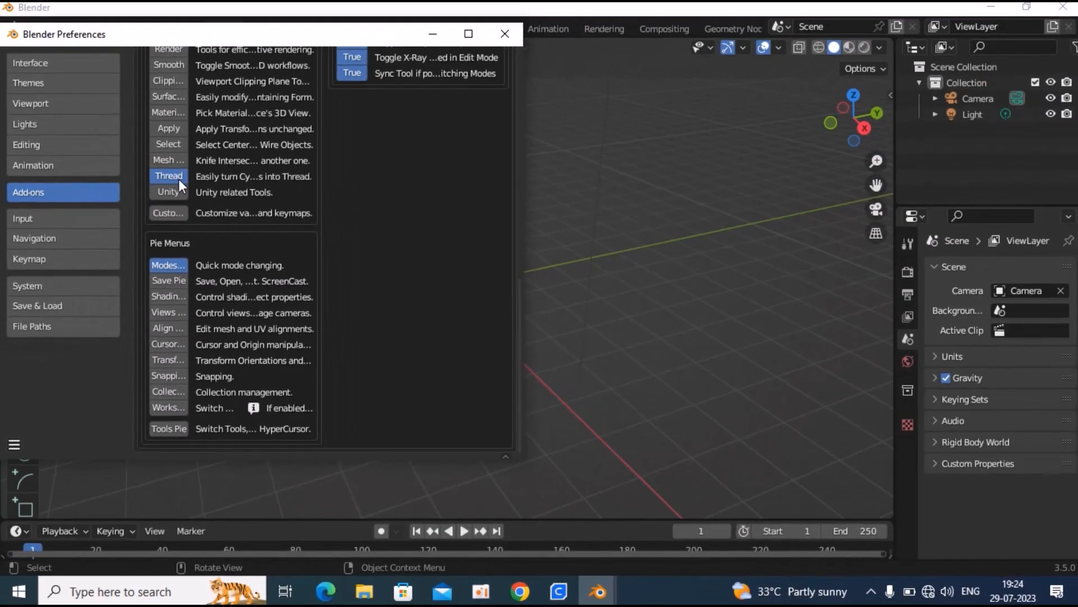
{"action": "scroll", "coordinate": [151, 86], "scroll_direction": "up", "scroll_amount": 5}
{"action": "scroll", "coordinate": [153, 127], "scroll_direction": "up", "scroll_amount": 3}
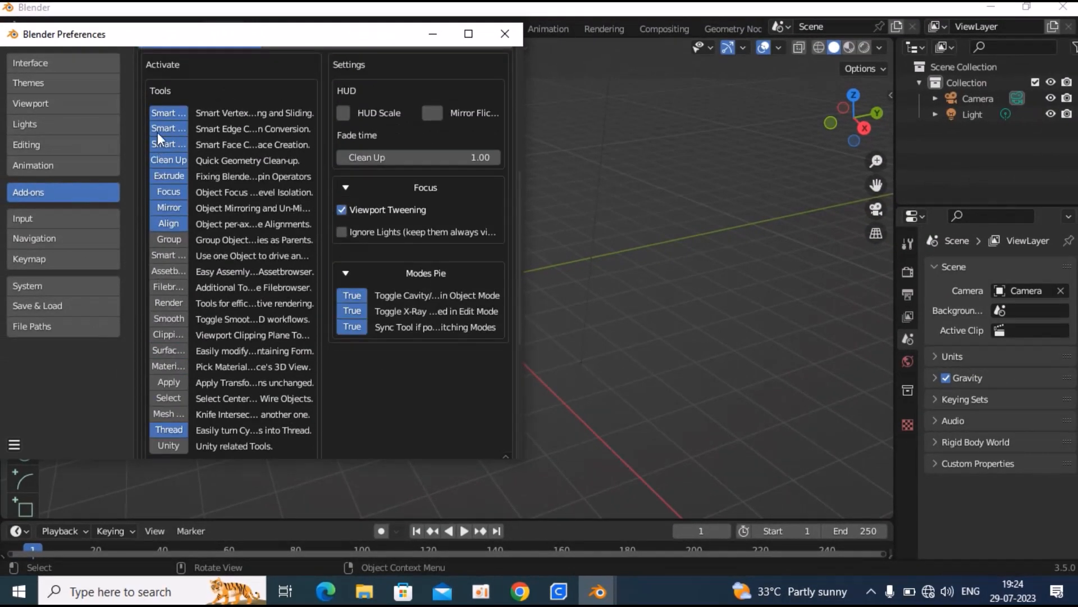
{"action": "scroll", "coordinate": [213, 398], "scroll_direction": "down", "scroll_amount": 1}
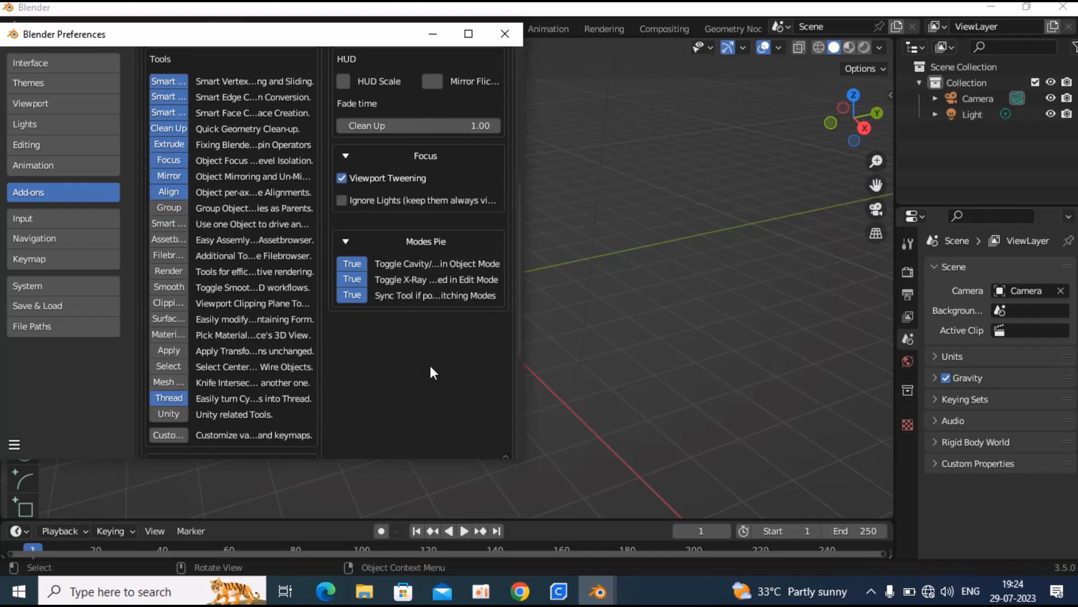
{"action": "left_click", "coordinate": [504, 33]}
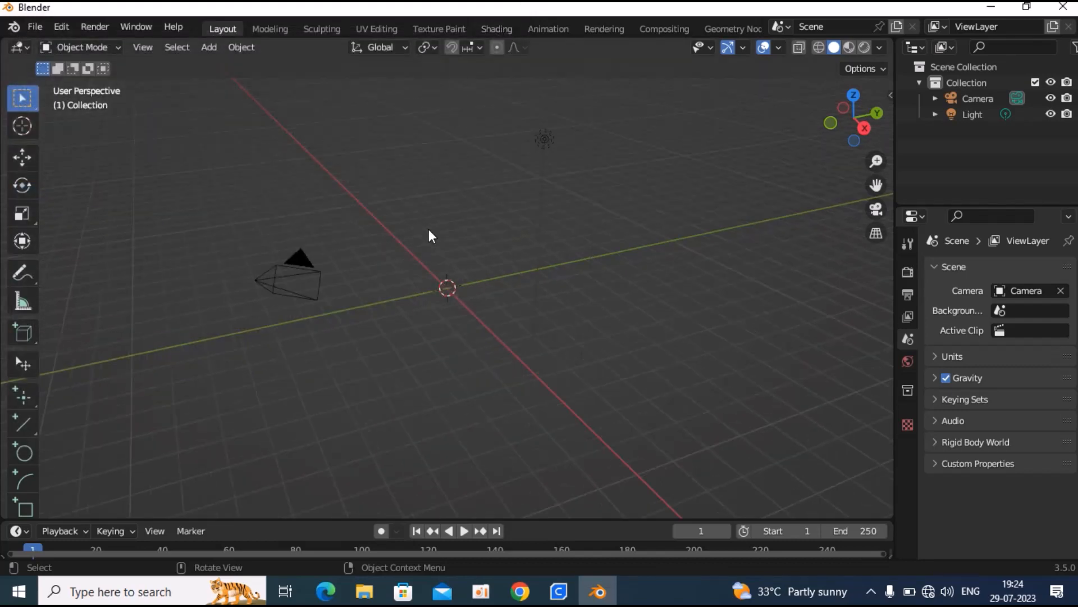
Step: Switch to the right orthographic view and add a cylinder mesh at the origin
{"action": "left_click", "coordinate": [868, 132]}
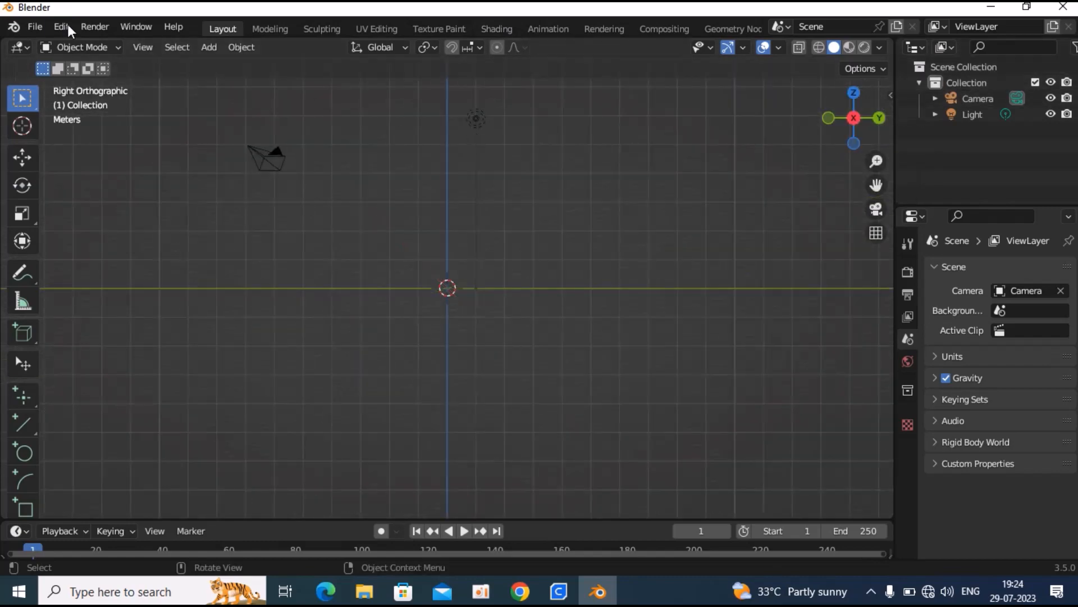
{"action": "left_click", "coordinate": [205, 48]}
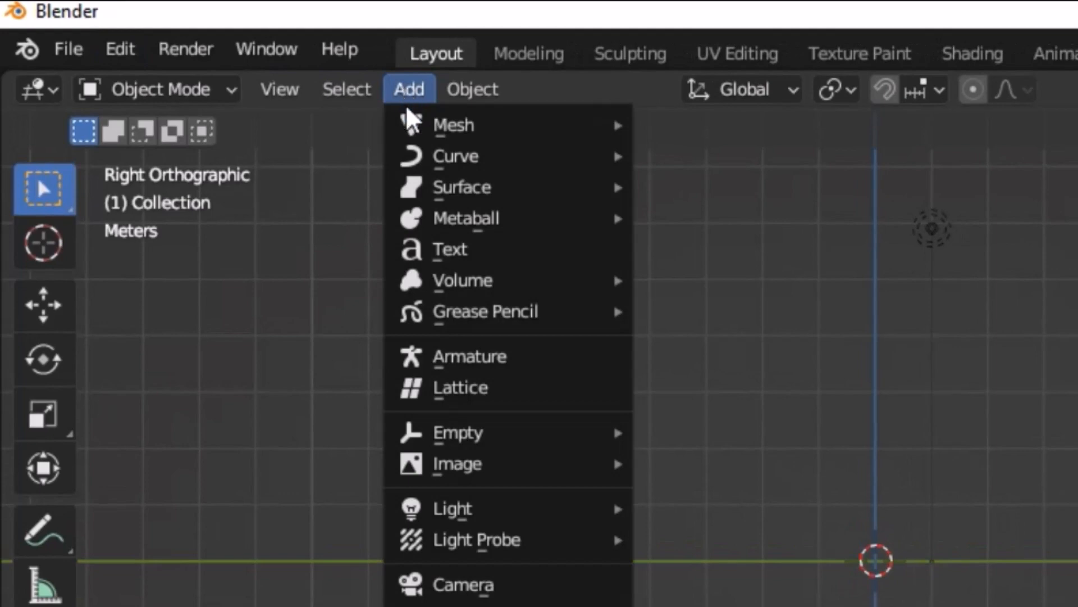
{"action": "mouse_move", "coordinate": [409, 126]}
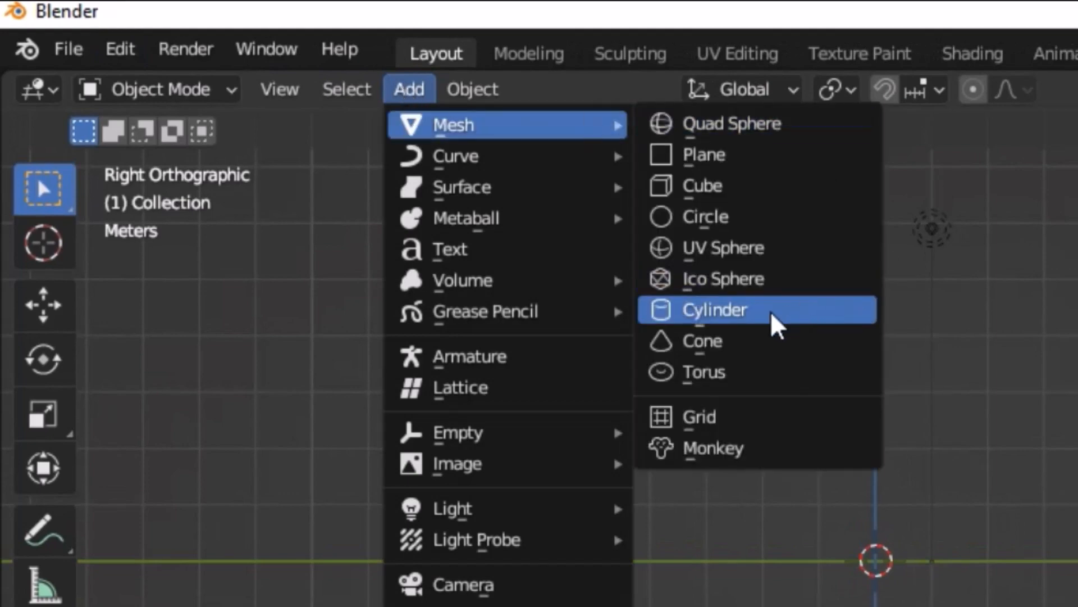
{"action": "left_click", "coordinate": [775, 319]}
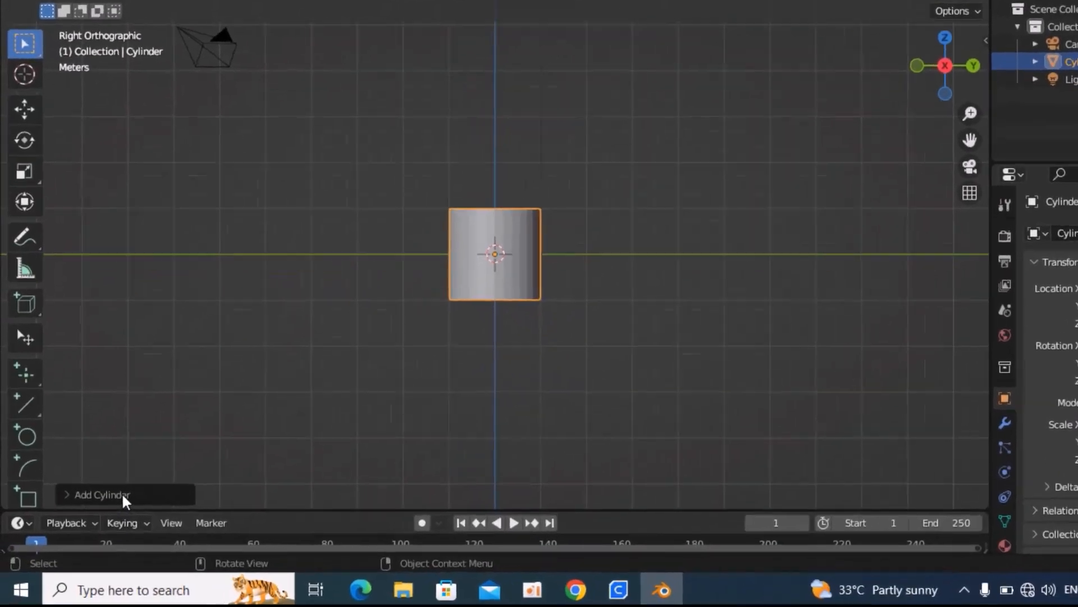
Step: Set the new cylinder to 40 vertices with a radius of 5 m
{"action": "left_click", "coordinate": [61, 548]}
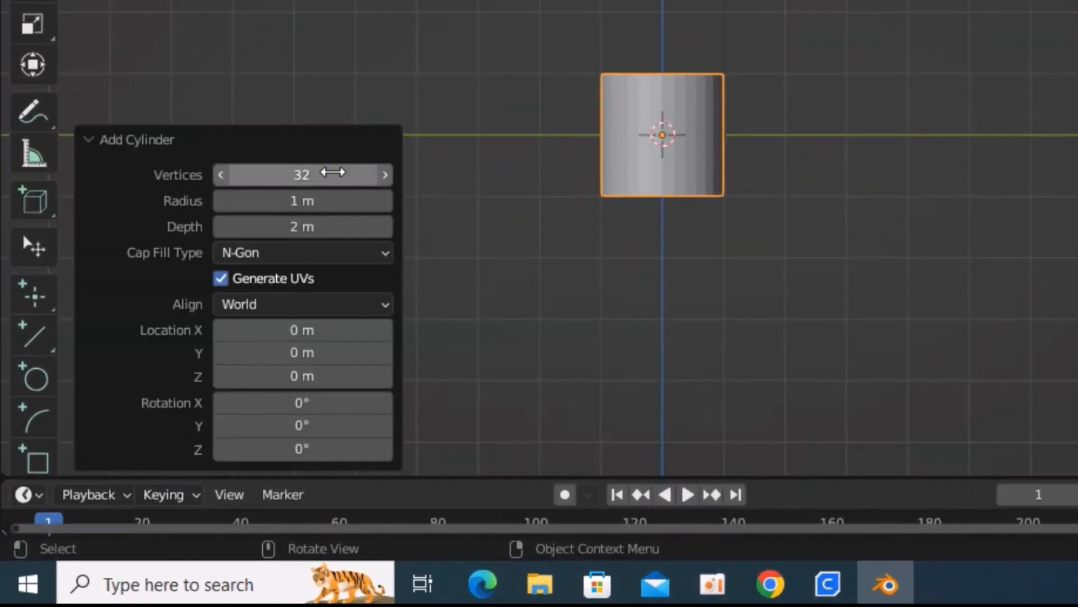
{"action": "left_click", "coordinate": [332, 172]}
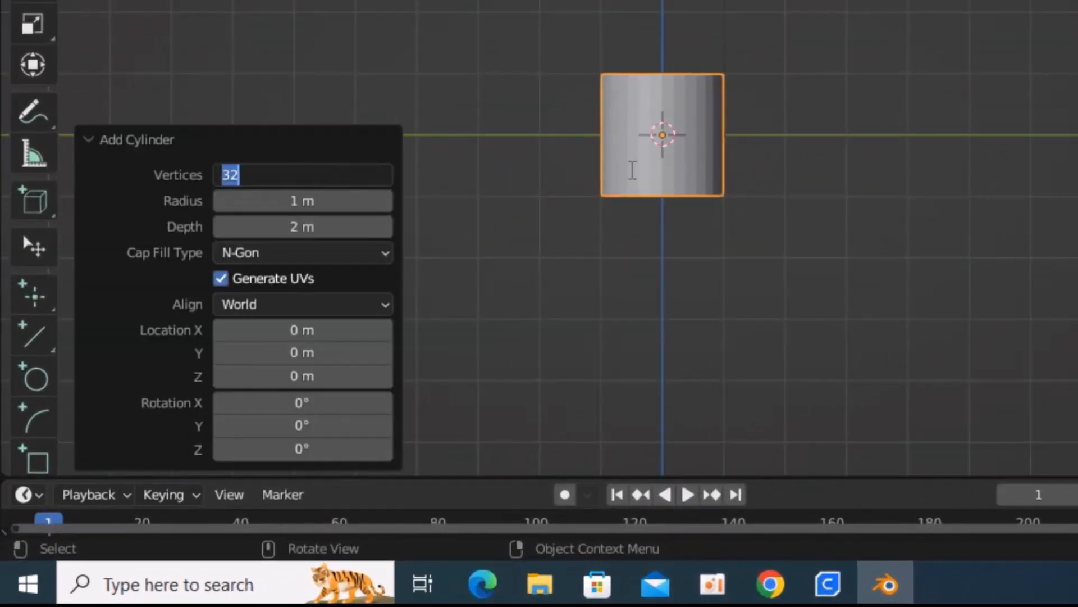
{"action": "type", "text": "40"}
{"action": "left_click", "coordinate": [313, 207]}
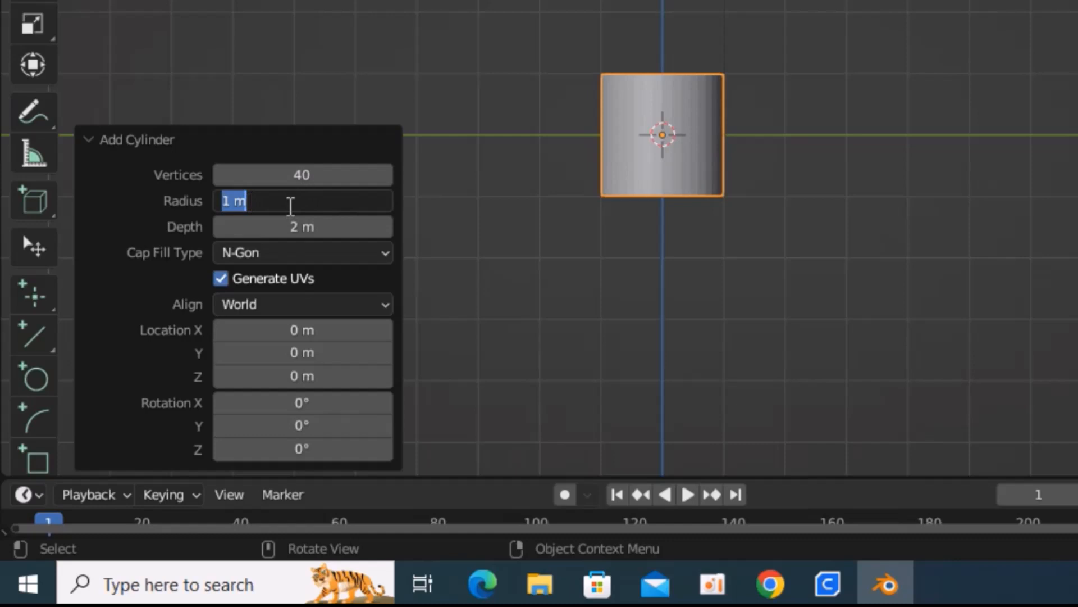
{"action": "type", "text": "5"}
{"action": "key", "text": "Return"}
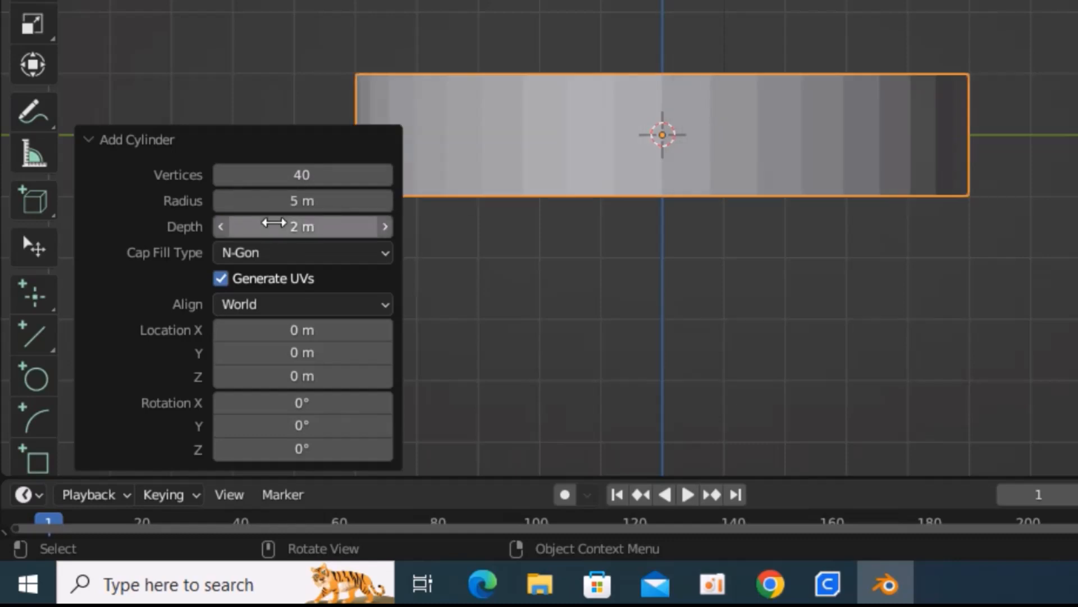
Step: Set the cylinder's depth to 10 m
{"action": "left_click", "coordinate": [274, 223]}
{"action": "type", "text": "10"}
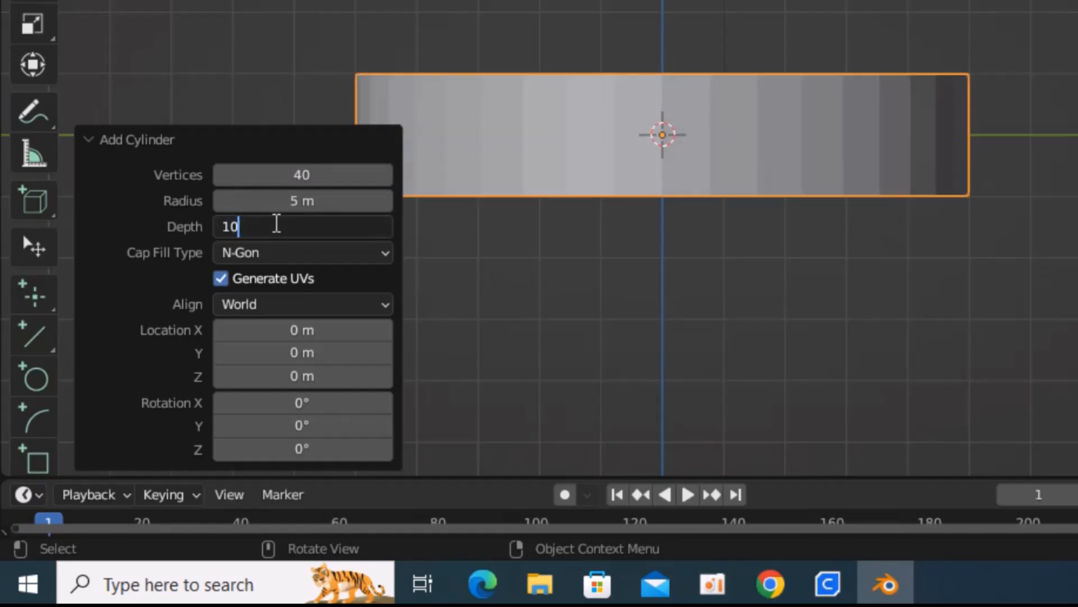
{"action": "key", "text": "Return"}
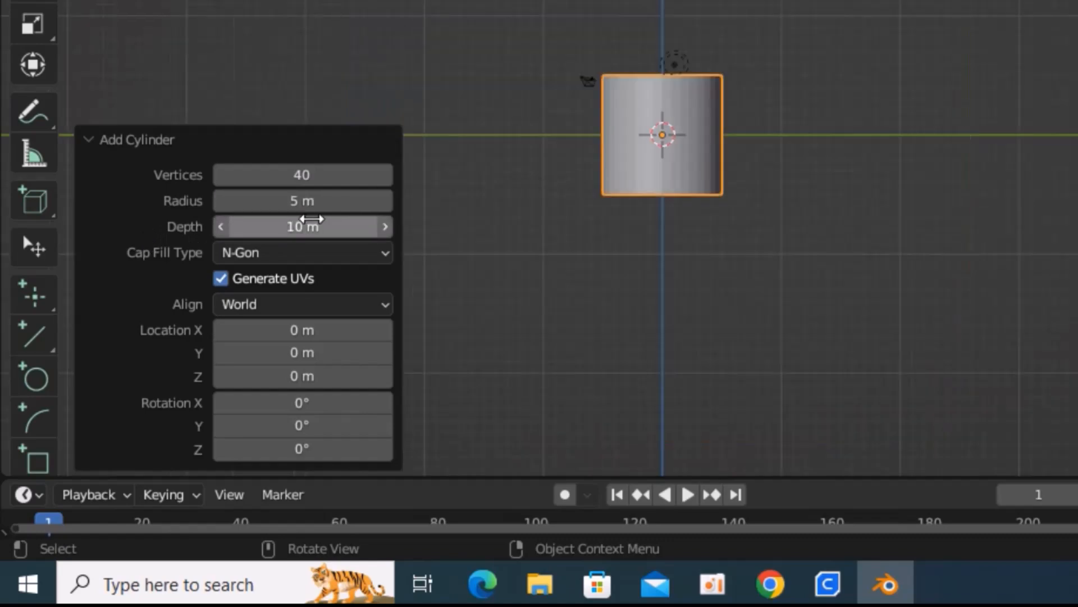
Step: Set the cylinder's depth to 40 m and deselect it
{"action": "left_click", "coordinate": [308, 224]}
{"action": "type", "text": "40"}
{"action": "key", "text": "Return"}
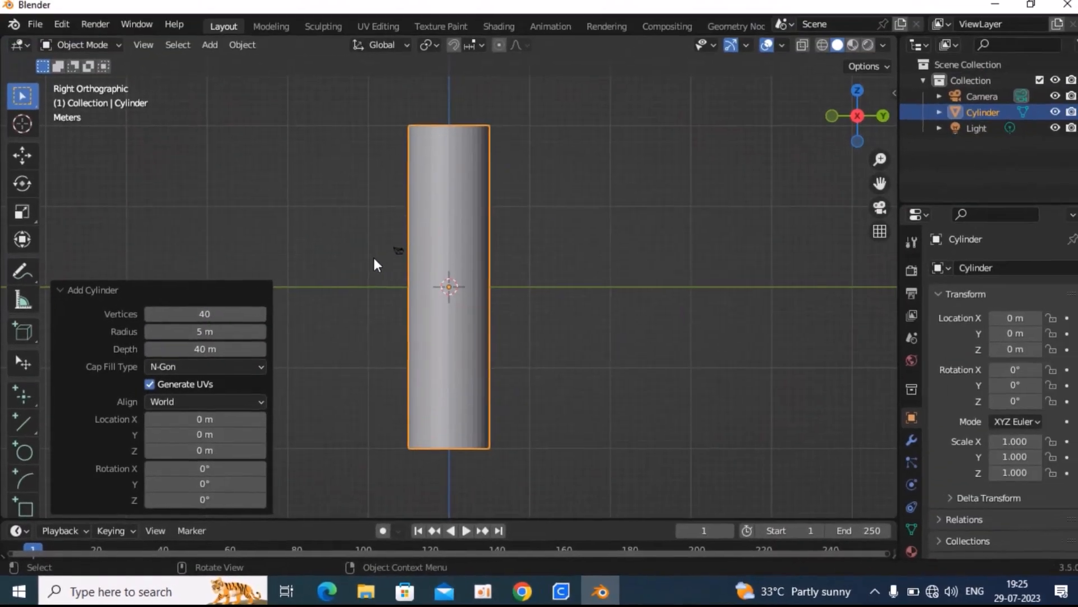
{"action": "left_click", "coordinate": [374, 258]}
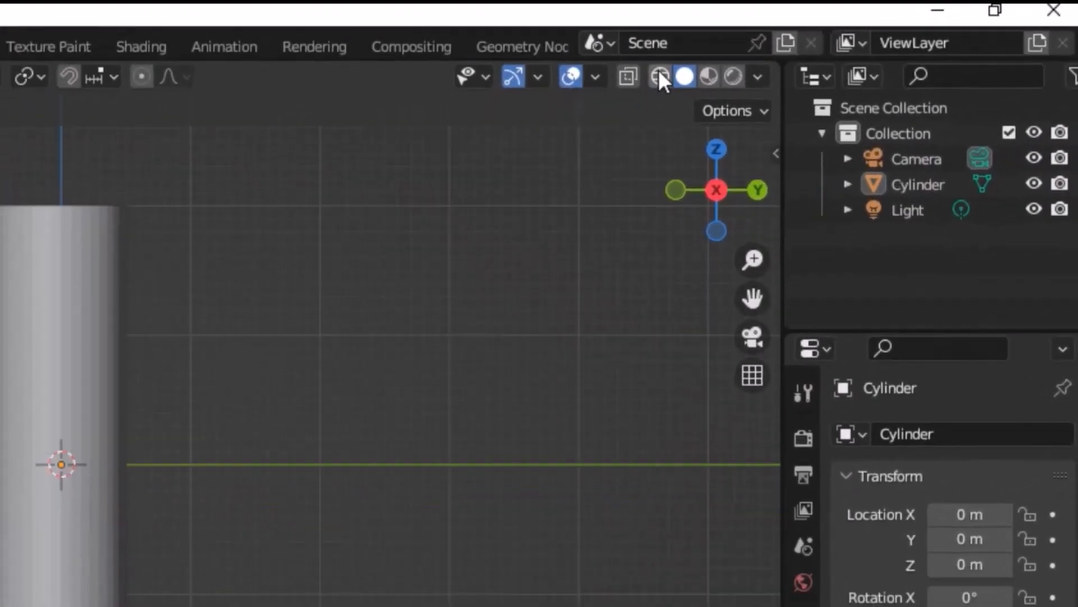
Step: Inspect the cylinder in wireframe shading, select it, and return to solid shading
{"action": "left_click", "coordinate": [822, 45]}
{"action": "scroll", "coordinate": [371, 216], "scroll_direction": "up", "scroll_amount": 3}
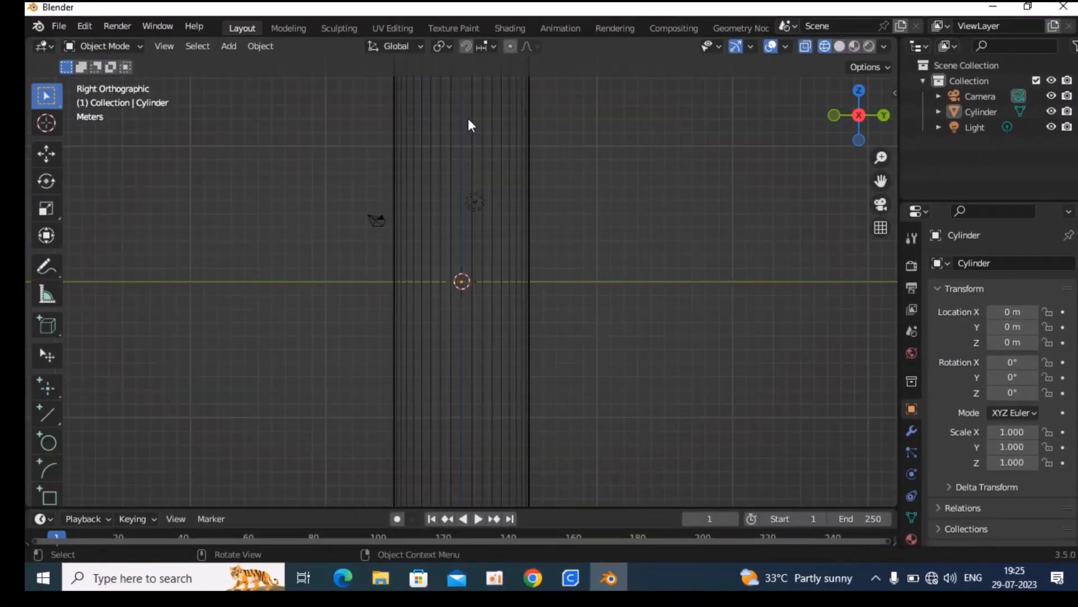
{"action": "scroll", "coordinate": [452, 234], "scroll_direction": "down", "scroll_amount": 5}
{"action": "scroll", "coordinate": [477, 217], "scroll_direction": "up", "scroll_amount": 4}
{"action": "left_click", "coordinate": [414, 181]}
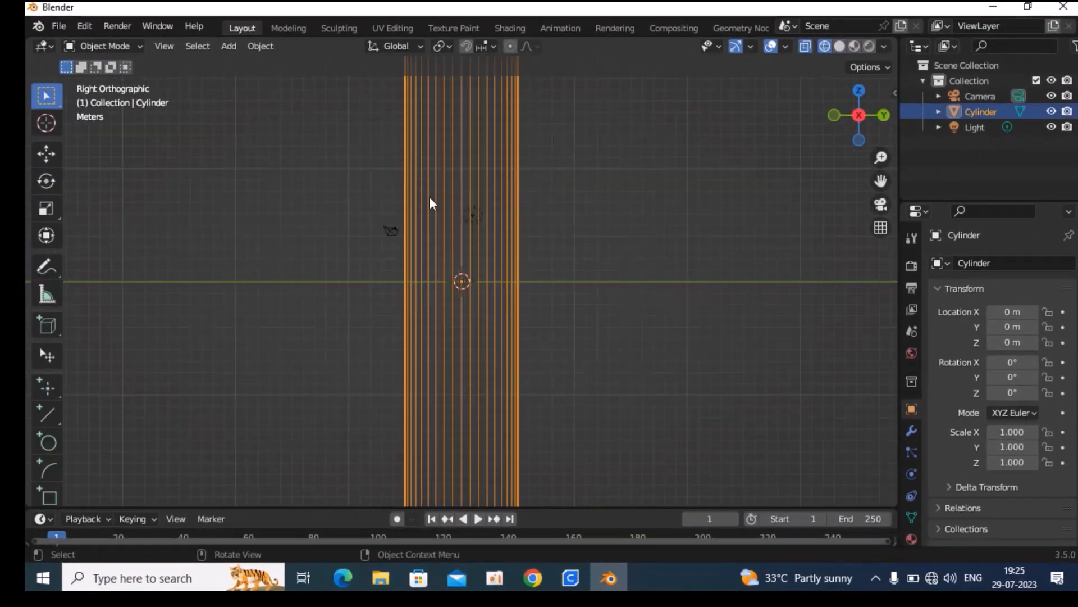
{"action": "scroll", "coordinate": [481, 209], "scroll_direction": "down", "scroll_amount": 2}
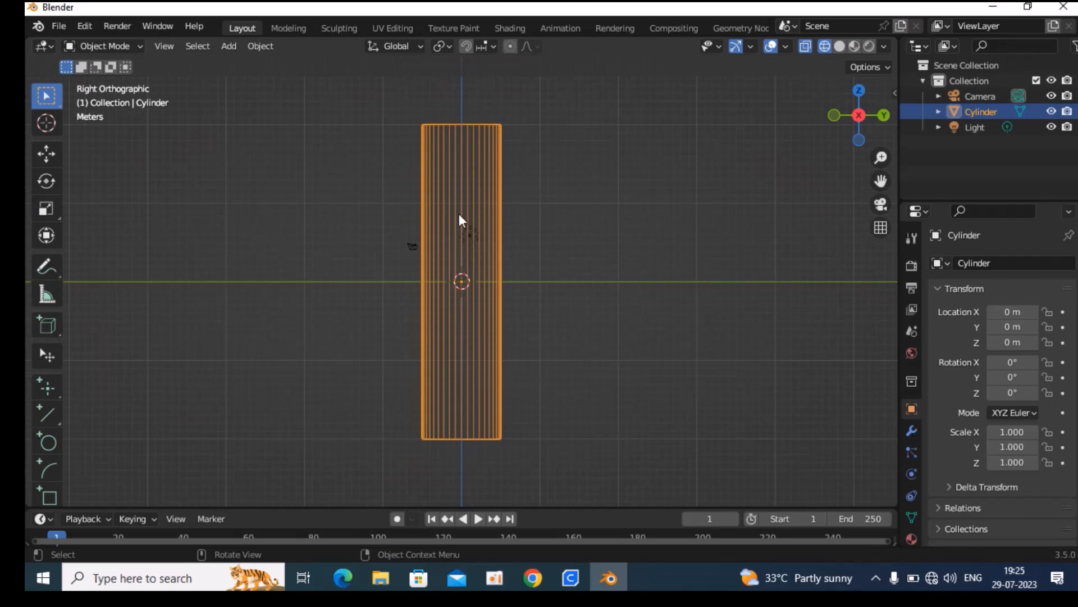
{"action": "left_click", "coordinate": [841, 47]}
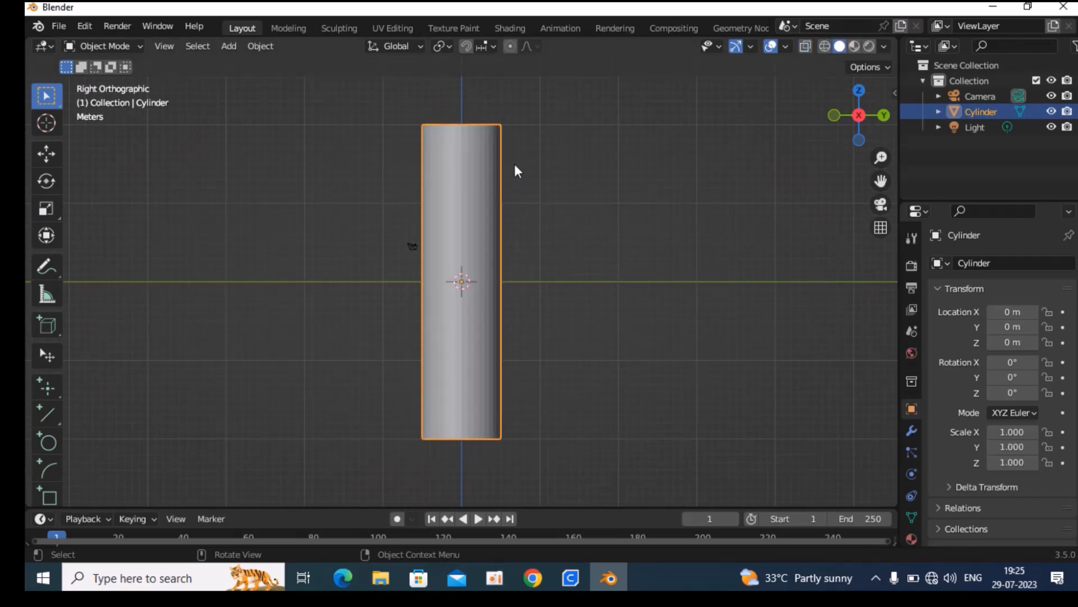
Step: Switch to the back orthographic view and enter Edit Mode on the cylinder
{"action": "mouse_move", "coordinate": [858, 115]}
{"action": "left_mouse_down"}
{"action": "mouse_move", "coordinate": [860, 140]}
{"action": "mouse_move", "coordinate": [860, 129]}
{"action": "left_mouse_up"}
{"action": "left_click", "coordinate": [860, 128]}
{"action": "left_click", "coordinate": [115, 46]}
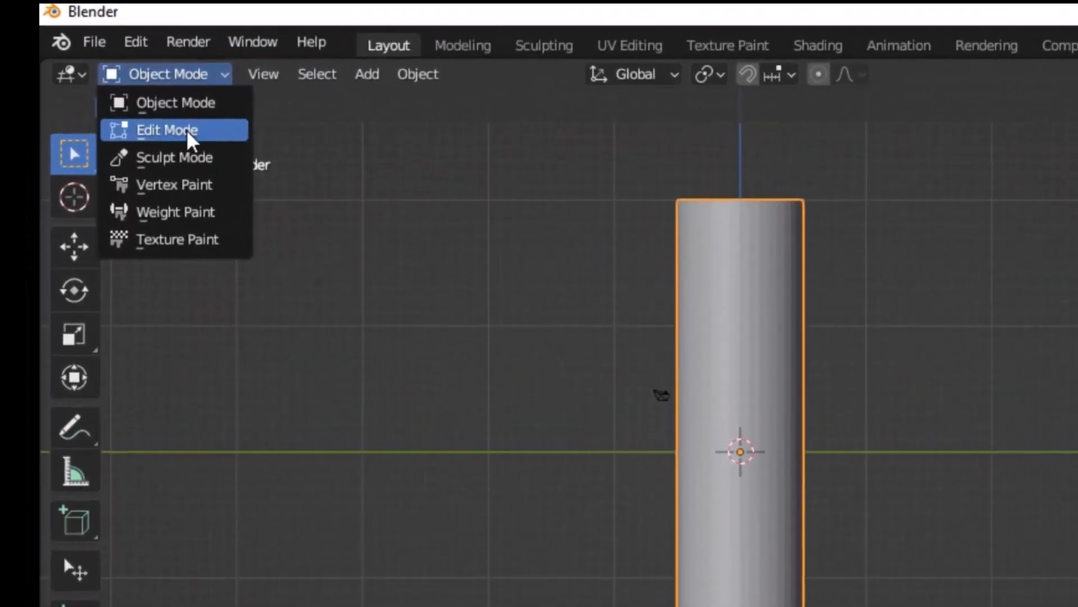
{"action": "left_click", "coordinate": [169, 118]}
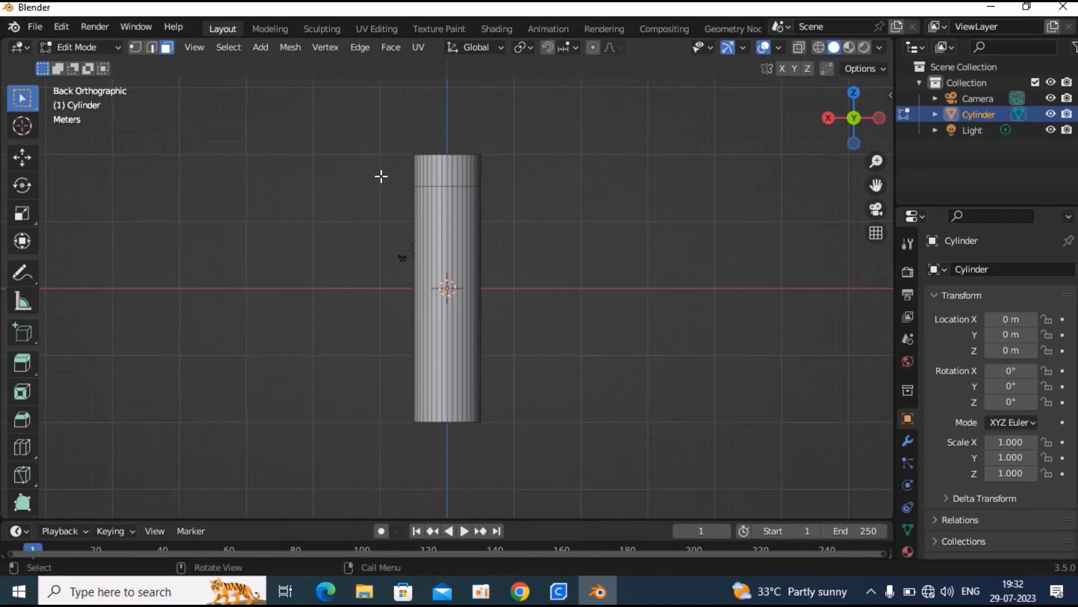
Step: Display the cylinder in wireframe with its full height in view
{"action": "scroll", "coordinate": [381, 176], "scroll_direction": "up", "scroll_amount": 4}
{"action": "key", "text": "alt+z"}
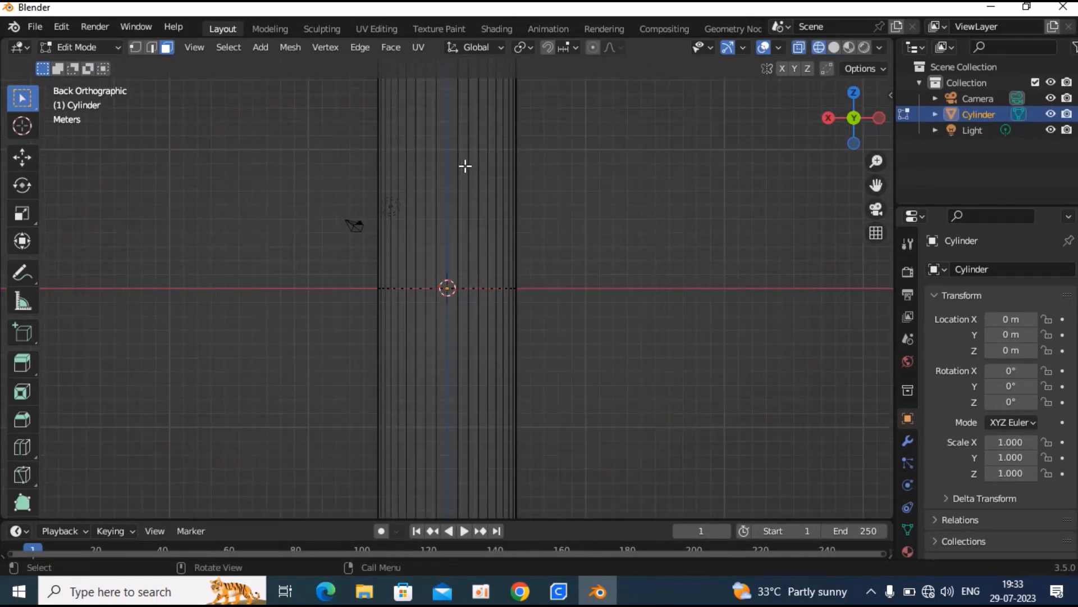
{"action": "scroll", "coordinate": [465, 166], "scroll_direction": "down", "scroll_amount": 4}
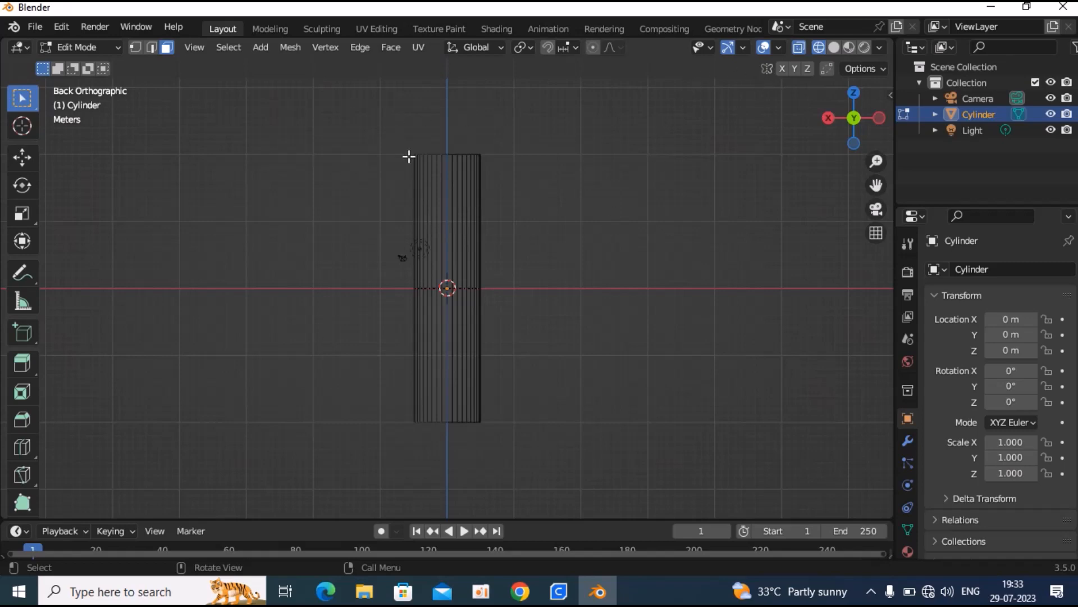
{"action": "scroll", "coordinate": [408, 156], "scroll_direction": "up", "scroll_amount": 1}
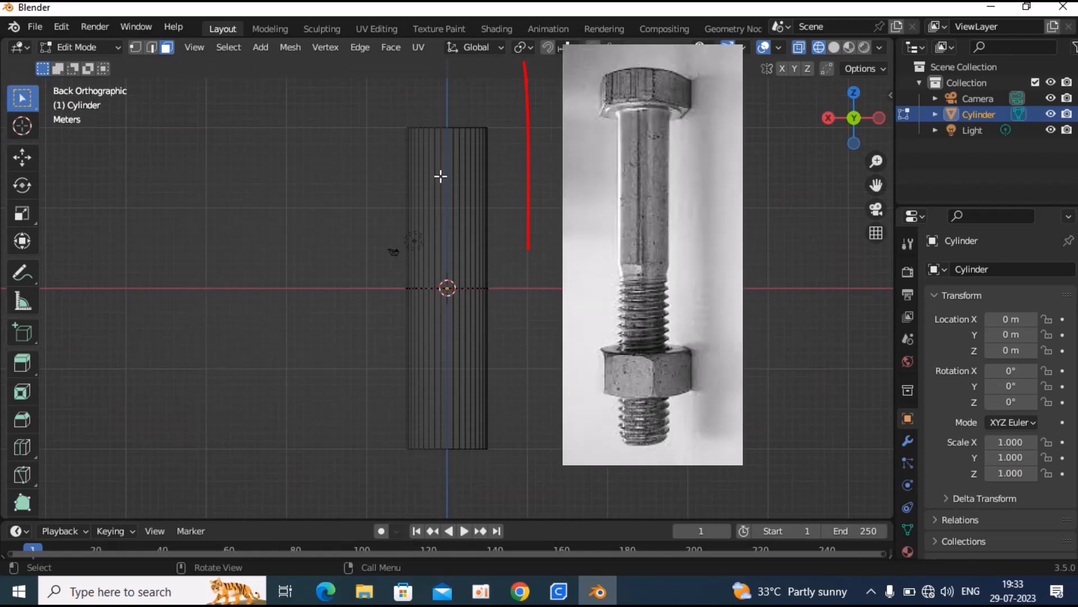
{"action": "scroll", "coordinate": [426, 221], "scroll_direction": "down", "scroll_amount": 1}
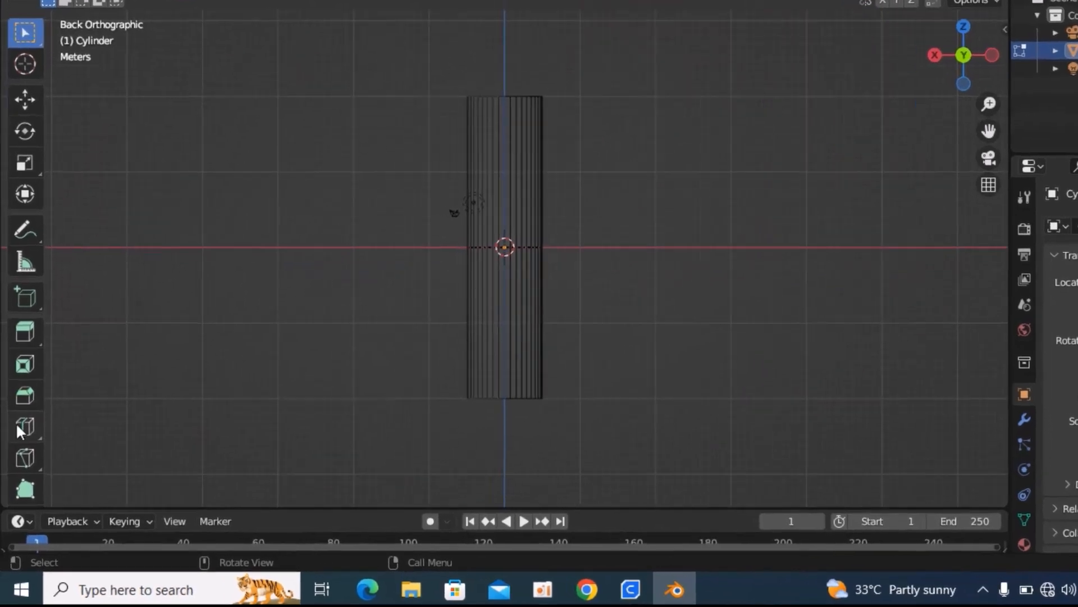
Step: Add a single loop cut around the cylinder, slide it towards the upper end to a factor of about -0.702, and deselect it
{"action": "left_click", "coordinate": [26, 365]}
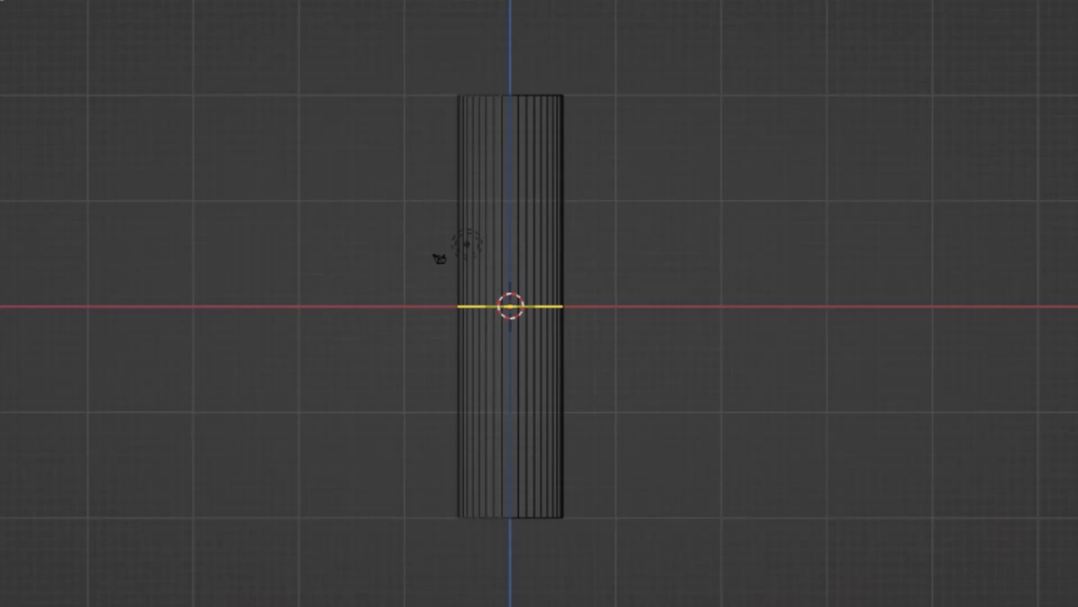
{"action": "left_click_drag", "start_coordinate": [485, 306], "coordinate": [533, 136]}
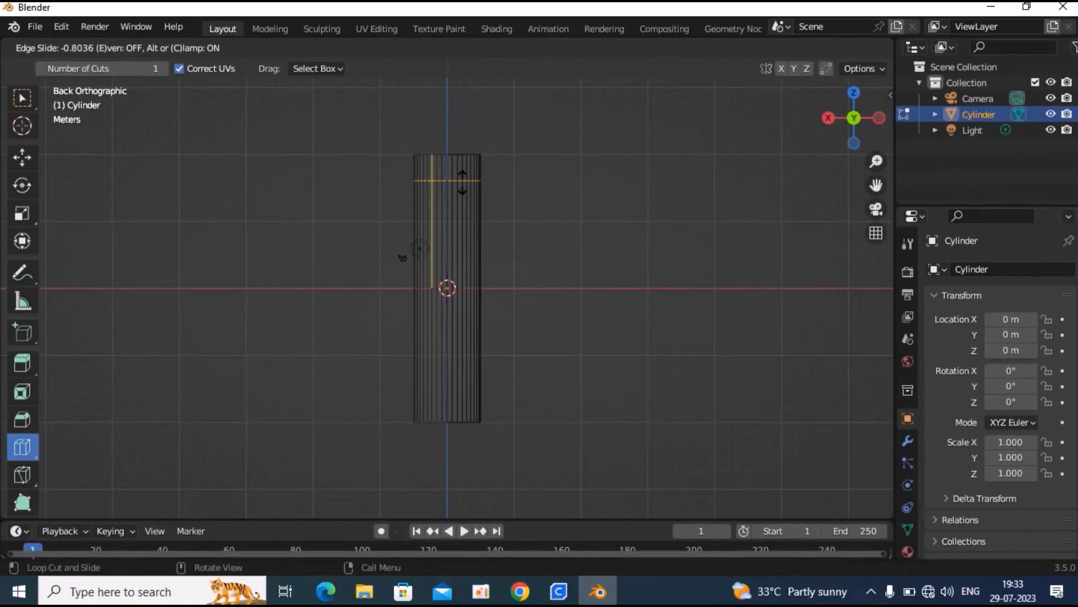
{"action": "mouse_move", "coordinate": [462, 181]}
{"action": "left_mouse_down"}
{"action": "mouse_move", "coordinate": [466, 171]}
{"action": "mouse_move", "coordinate": [471, 195]}
{"action": "left_mouse_up"}
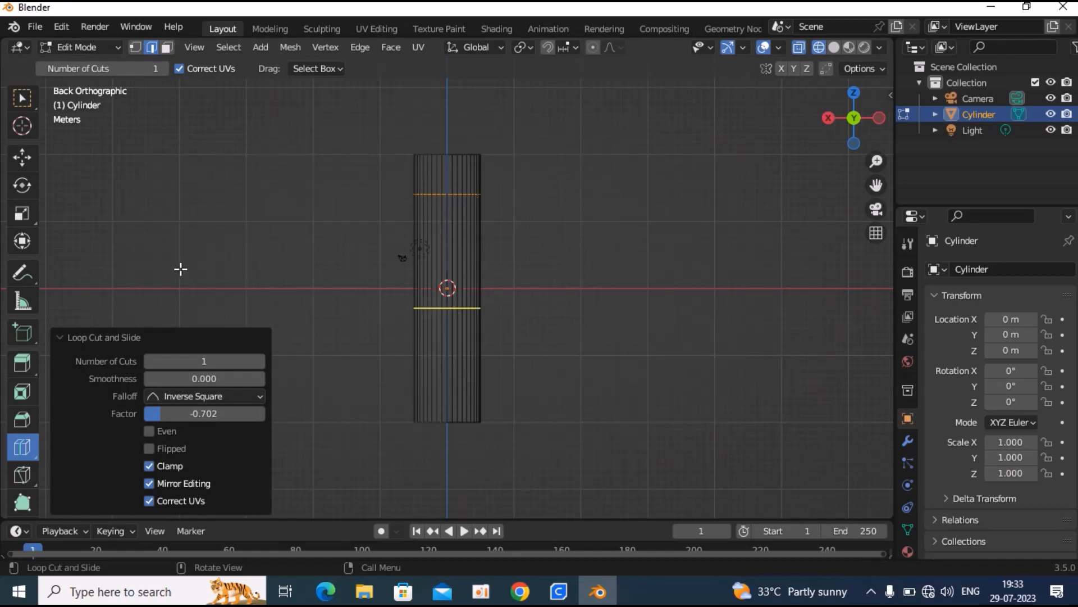
{"action": "left_click", "coordinate": [22, 99]}
{"action": "left_click", "coordinate": [243, 218]}
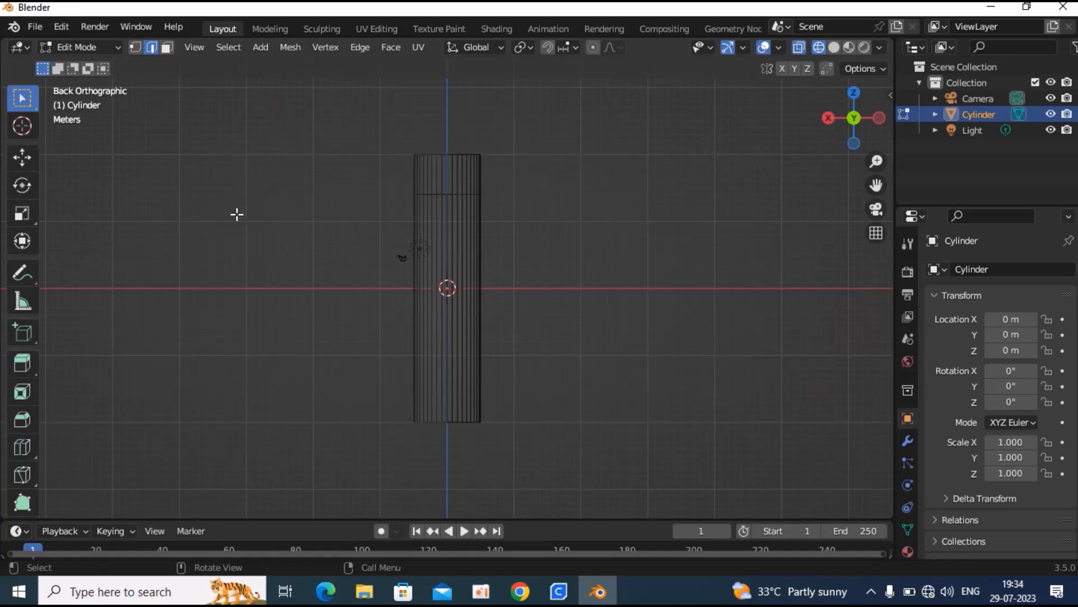
Step: Change the mesh selection to face mode and return the viewport to solid shading
{"action": "left_click", "coordinate": [167, 47]}
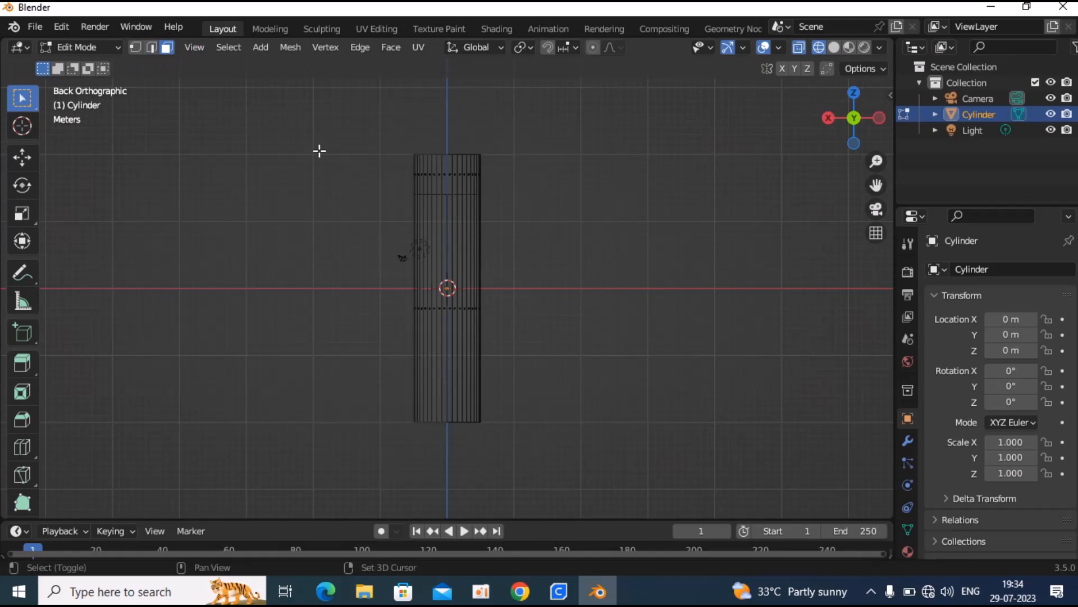
{"action": "key", "text": "shift+z"}
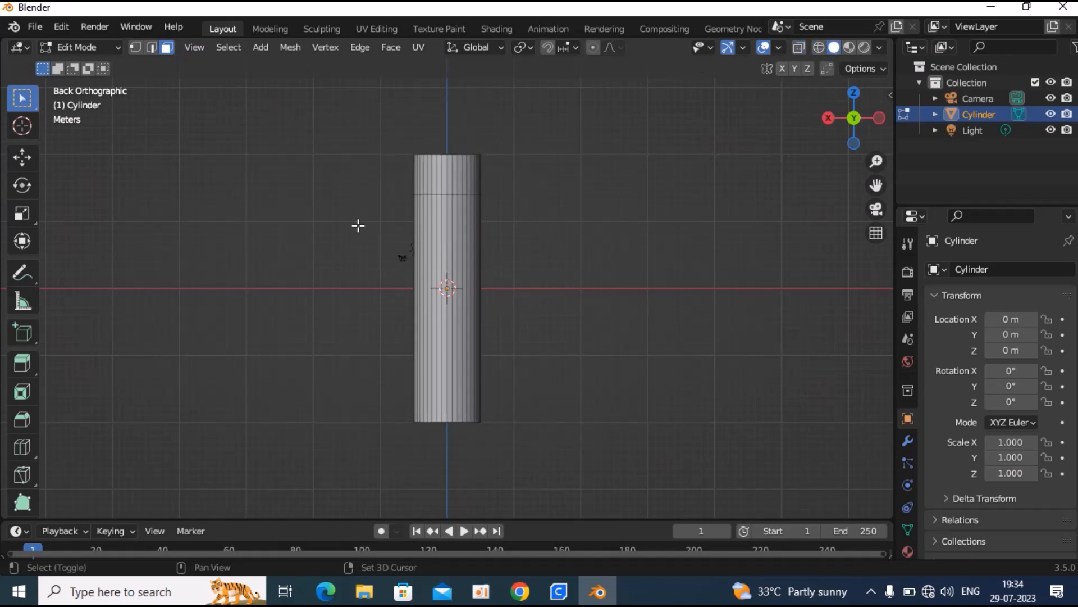
Step: Try to box-select the cylinder's faces below the loop cut in solid shading, and check the selection from the front
{"action": "left_click_drag", "start_coordinate": [376, 233], "coordinate": [588, 320]}
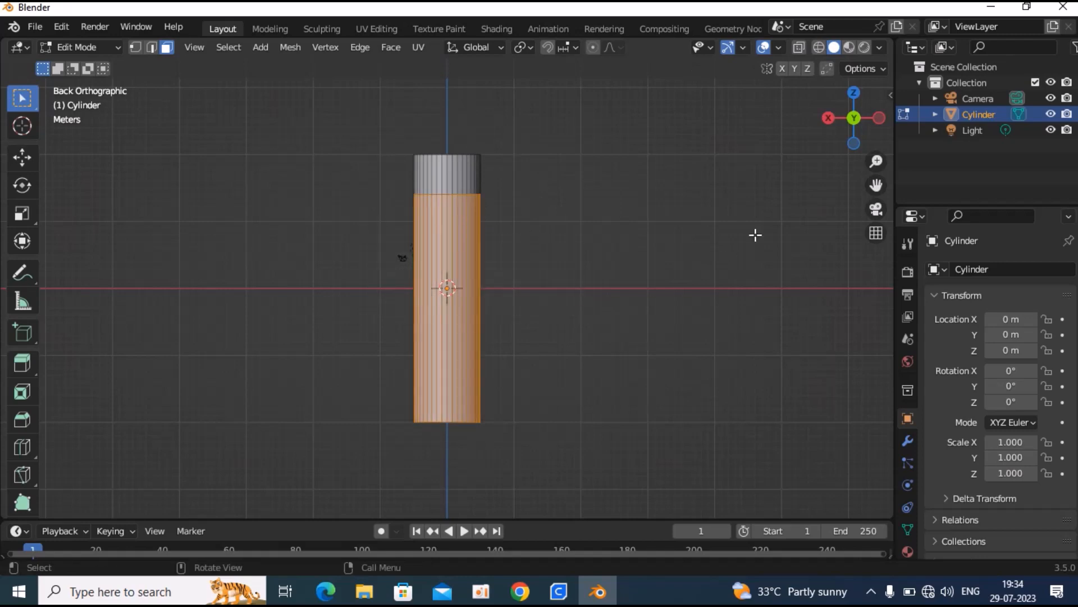
{"action": "mouse_move", "coordinate": [876, 126]}
{"action": "left_mouse_down"}
{"action": "mouse_move", "coordinate": [831, 140]}
{"action": "mouse_move", "coordinate": [869, 122]}
{"action": "left_mouse_up"}
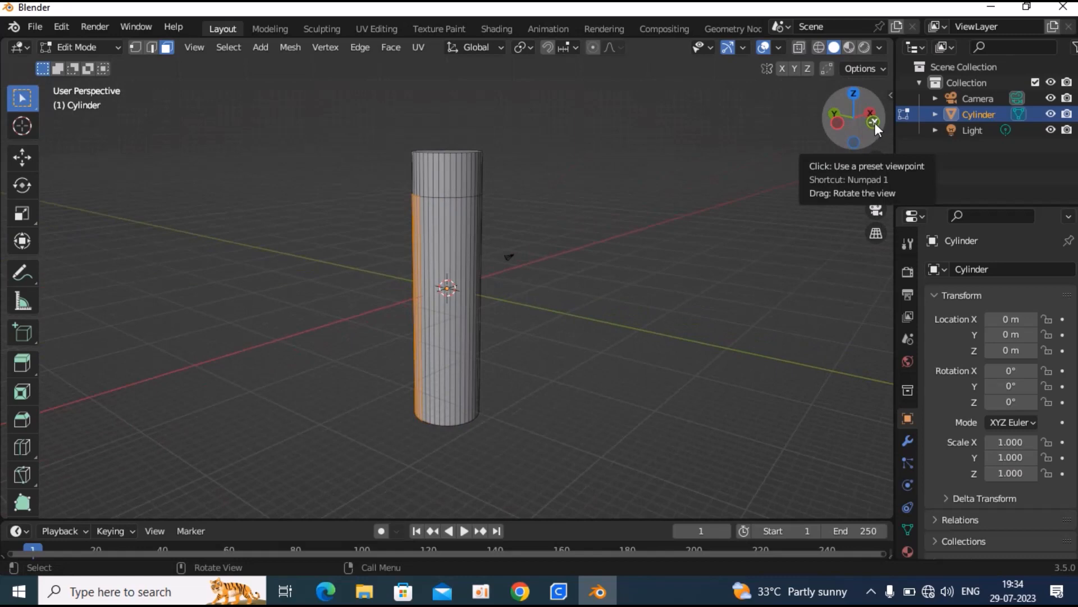
{"action": "left_click", "coordinate": [874, 122]}
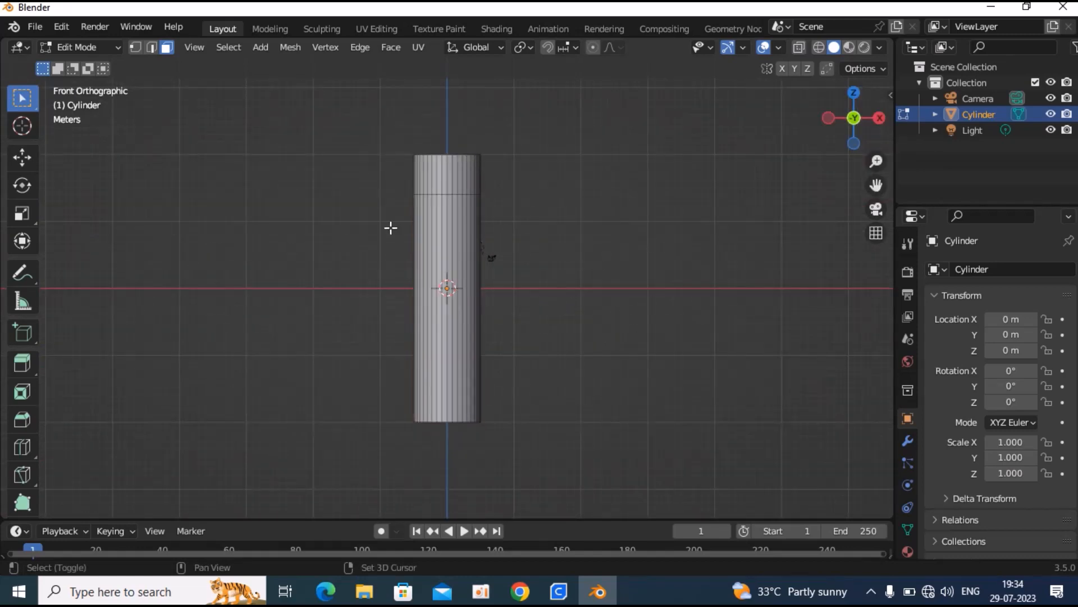
Step: Select all faces below the loop cut through the mesh in wireframe display, and return the viewport to solid shading
{"action": "key", "text": "shift+z"}
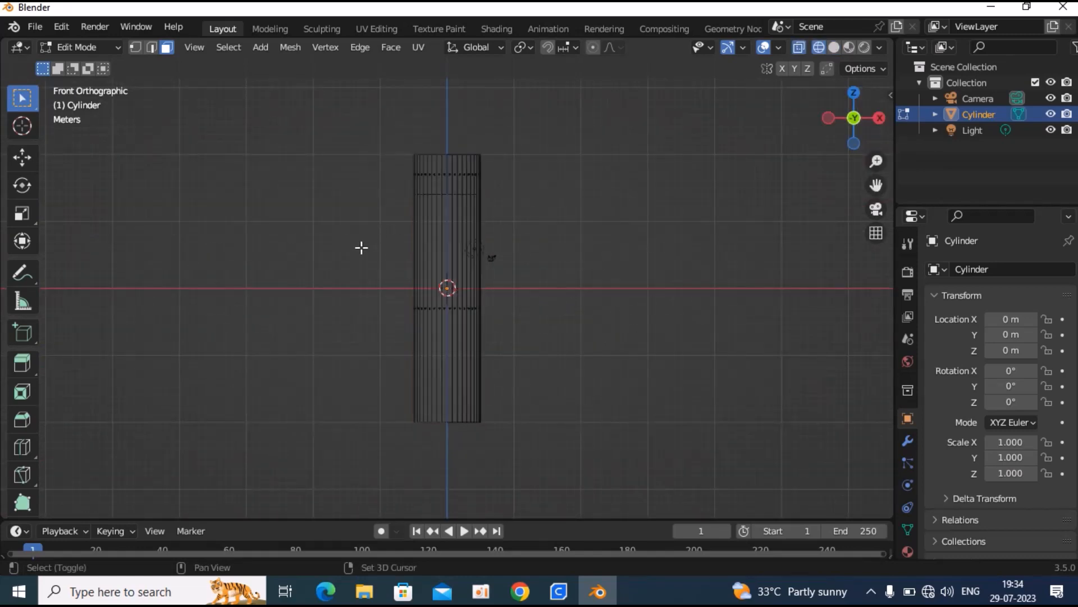
{"action": "left_click_drag", "start_coordinate": [349, 249], "coordinate": [614, 340], "text": "shift"}
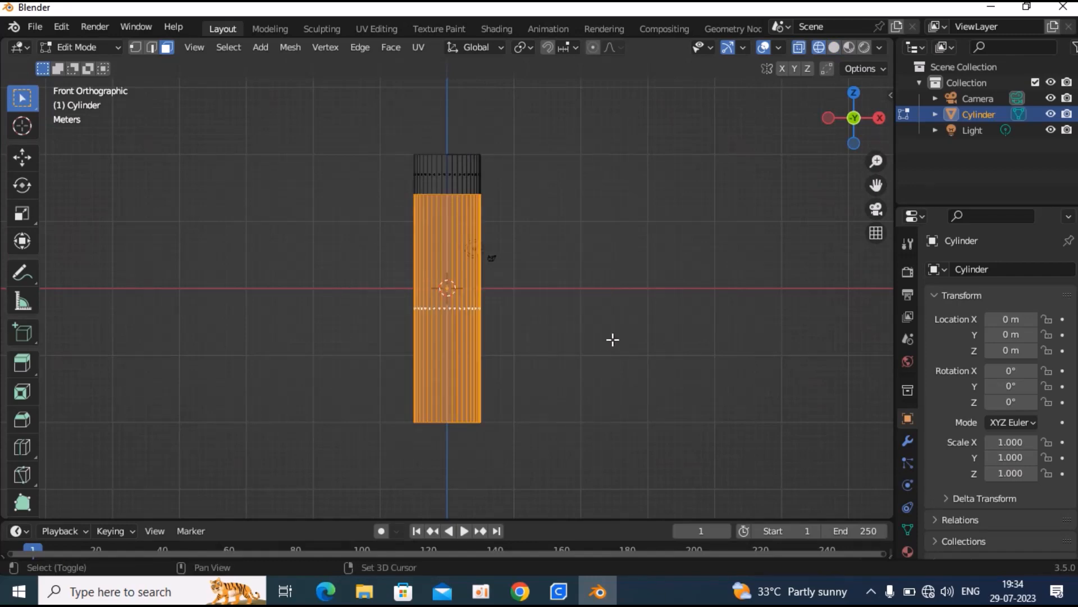
{"action": "left_click_drag", "start_coordinate": [879, 118], "coordinate": [880, 128]}
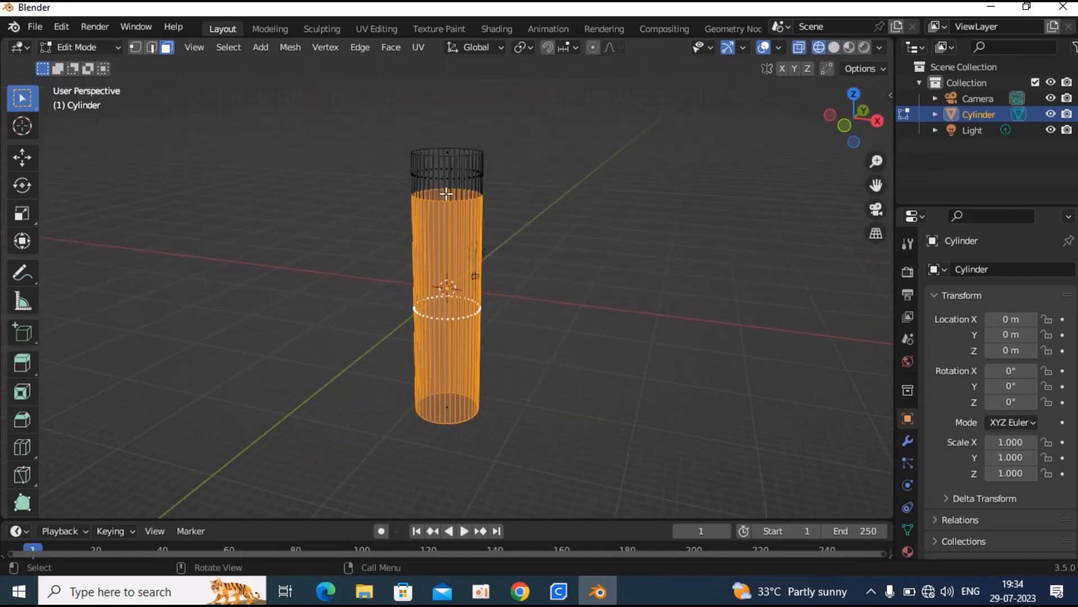
{"action": "left_click_drag", "start_coordinate": [854, 121], "coordinate": [856, 118]}
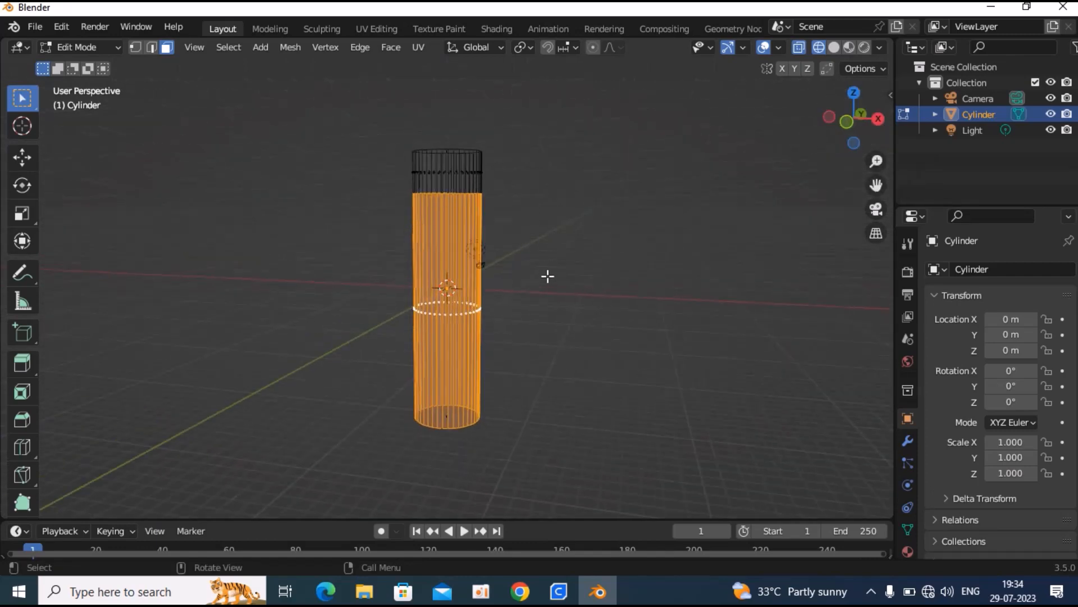
{"action": "left_click", "coordinate": [837, 47]}
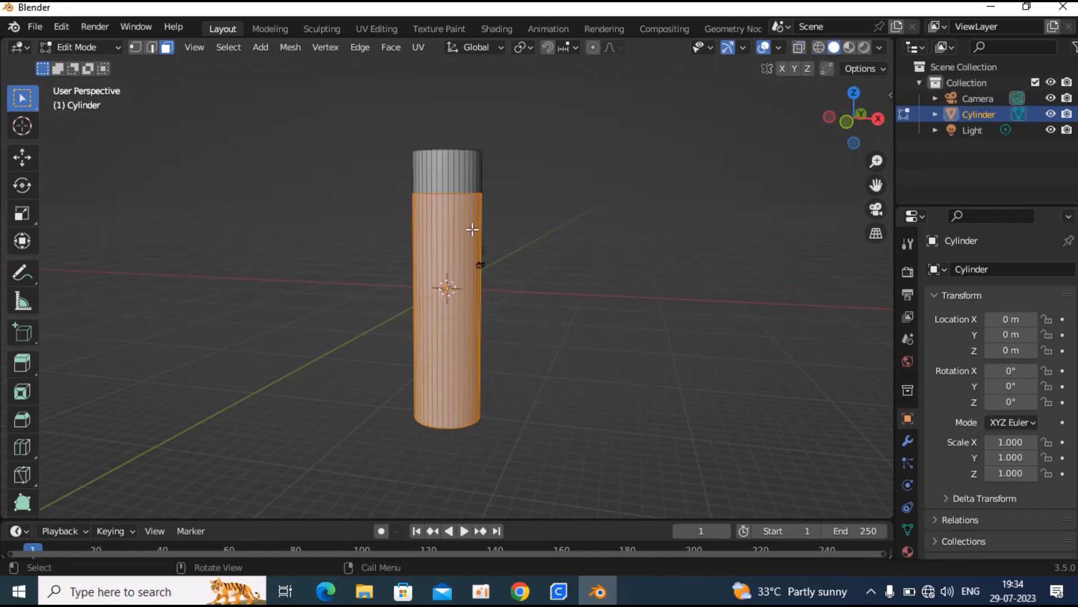
Step: Apply the MACHIN3tools Add Thread operation to the selected faces of the cylinder
{"action": "left_click_drag", "start_coordinate": [851, 119], "coordinate": [798, 139]}
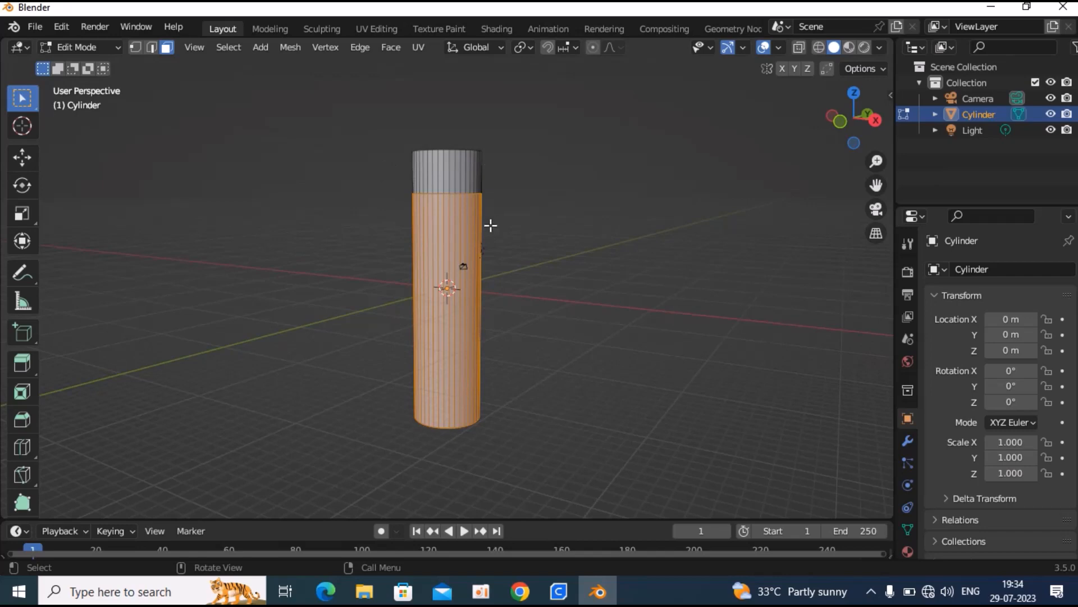
{"action": "scroll", "coordinate": [466, 218], "scroll_direction": "up", "scroll_amount": 3}
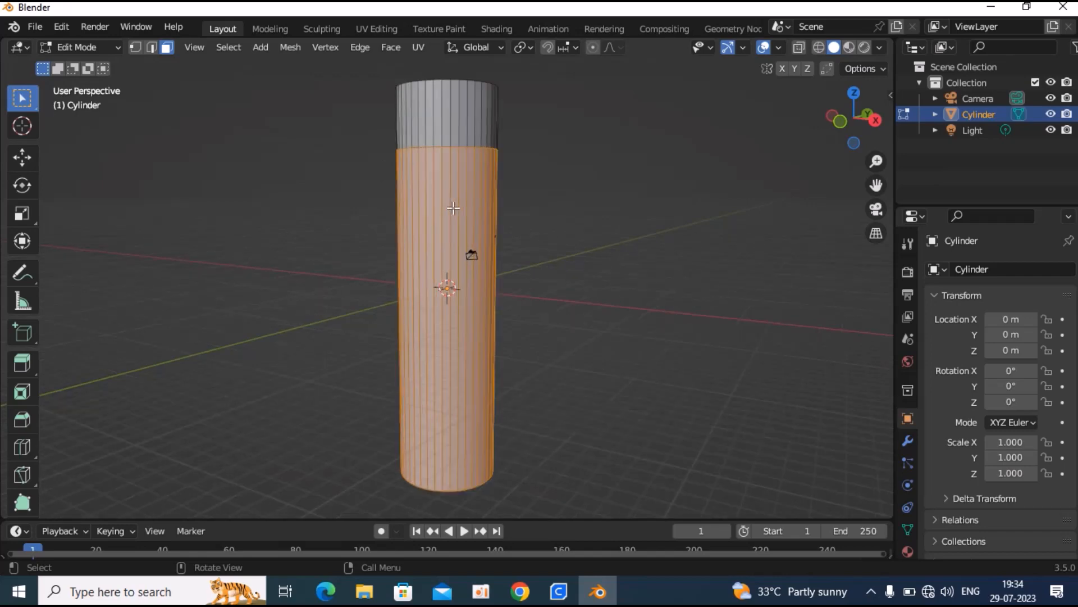
{"action": "right_click", "coordinate": [444, 209]}
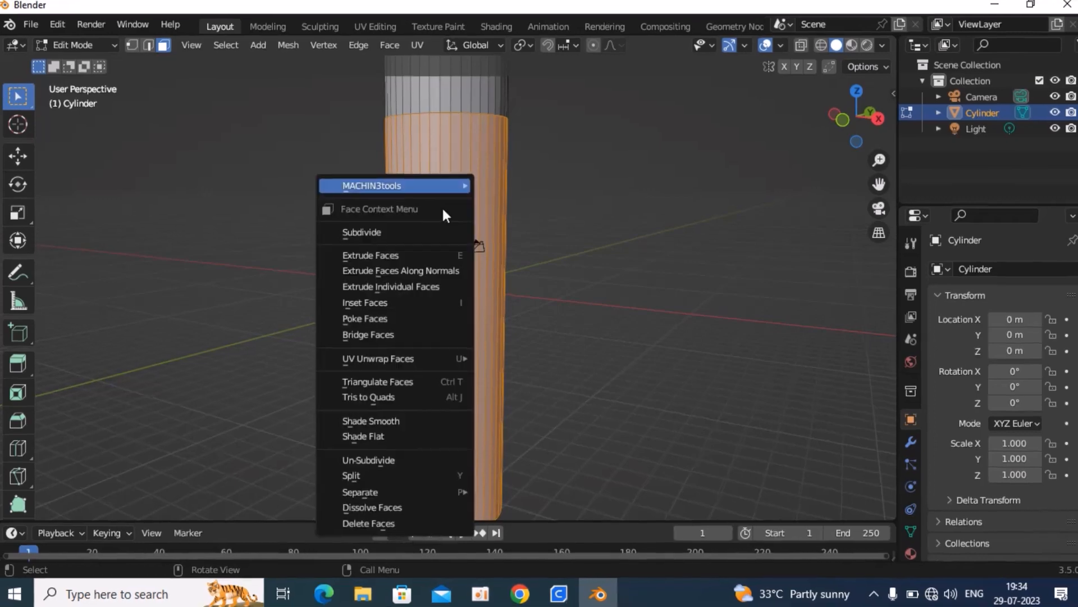
{"action": "mouse_move", "coordinate": [444, 184]}
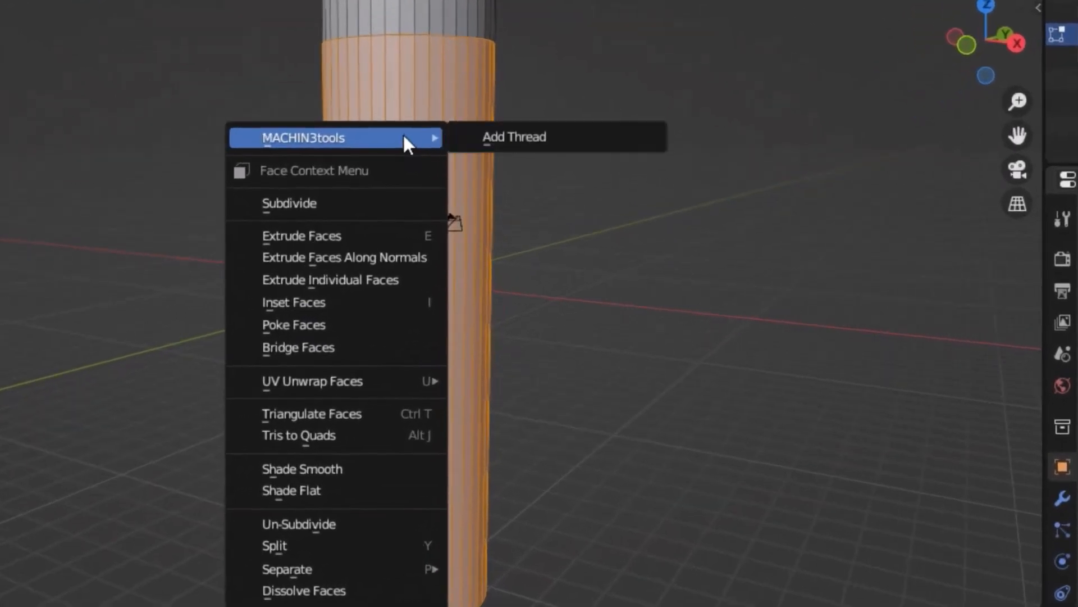
{"action": "left_click", "coordinate": [468, 137]}
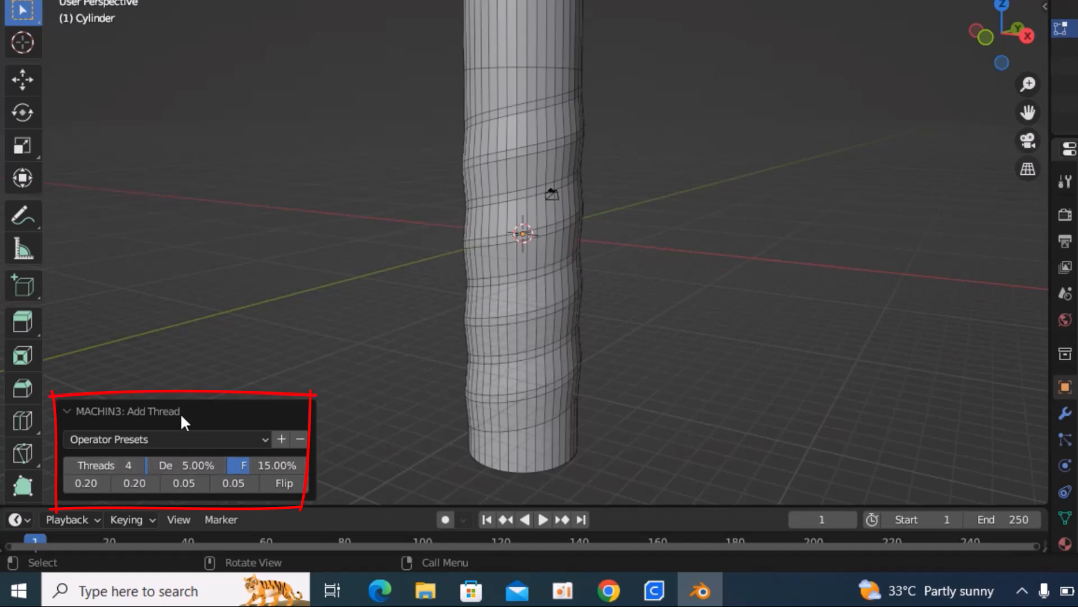
Step: Set the thread to 15 turns with a depth of 20.91% and a fade of 20.01%
{"action": "mouse_move", "coordinate": [101, 465]}
{"action": "left_mouse_down"}
{"action": "mouse_move", "coordinate": [183, 465]}
{"action": "mouse_move", "coordinate": [143, 465]}
{"action": "left_mouse_up"}
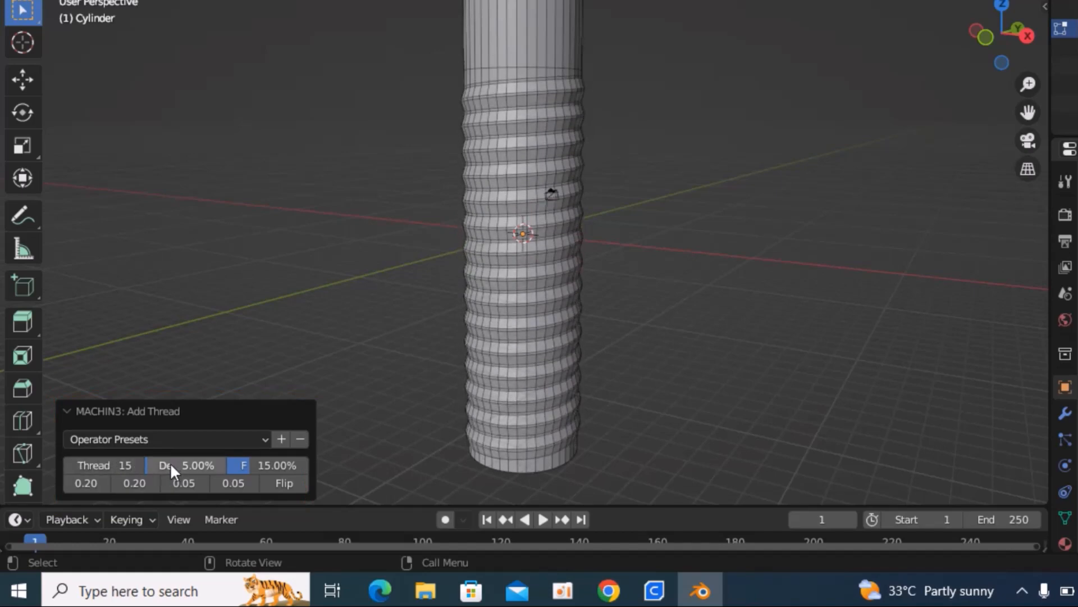
{"action": "left_click_drag", "start_coordinate": [171, 469], "coordinate": [198, 469]}
{"action": "left_click_drag", "start_coordinate": [164, 465], "coordinate": [168, 465]}
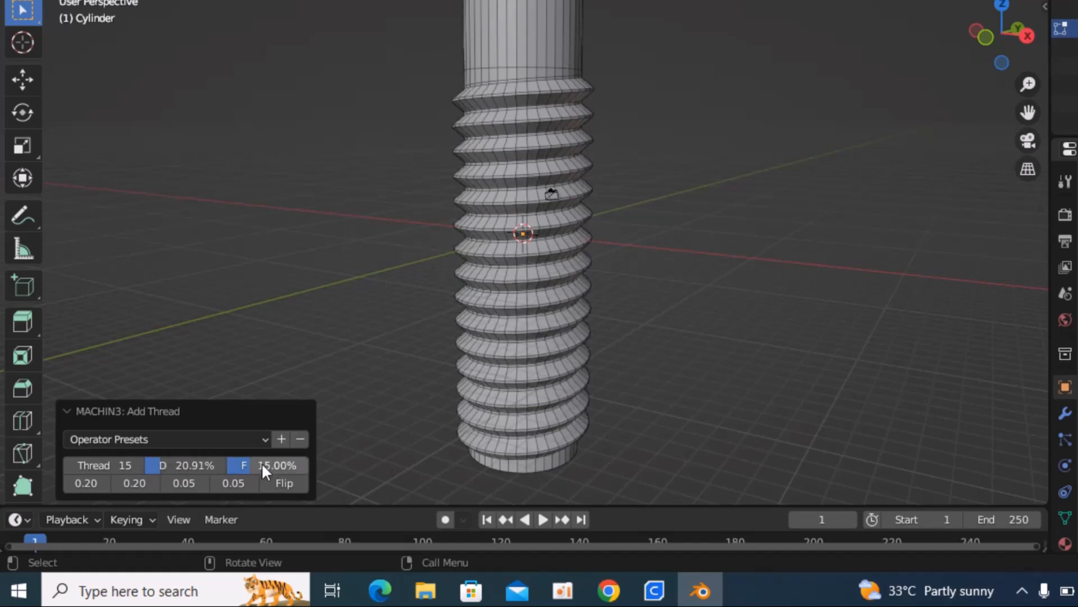
{"action": "left_click_drag", "start_coordinate": [269, 465], "coordinate": [277, 465]}
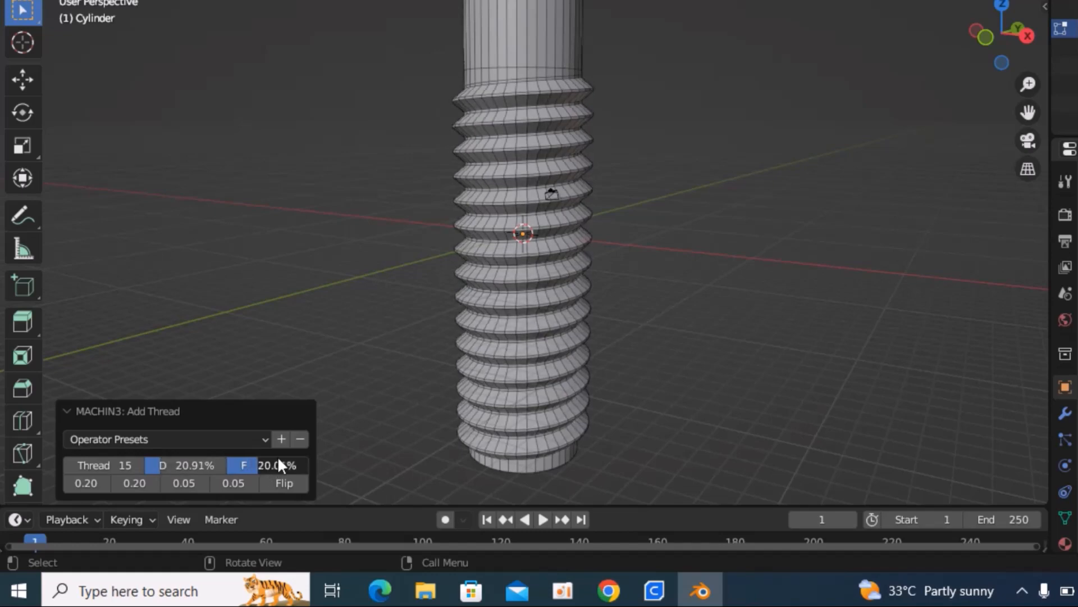
Step: Adjust the thread's fade to 33.38% and its four profile values to 0.17, 0.20, 0.07 and 0.12
{"action": "left_click_drag", "start_coordinate": [986, 33], "coordinate": [988, 29]}
{"action": "middle_click_drag", "start_coordinate": [523, 180], "coordinate": [424, 187]}
{"action": "left_click_drag", "start_coordinate": [987, 33], "coordinate": [898, 33]}
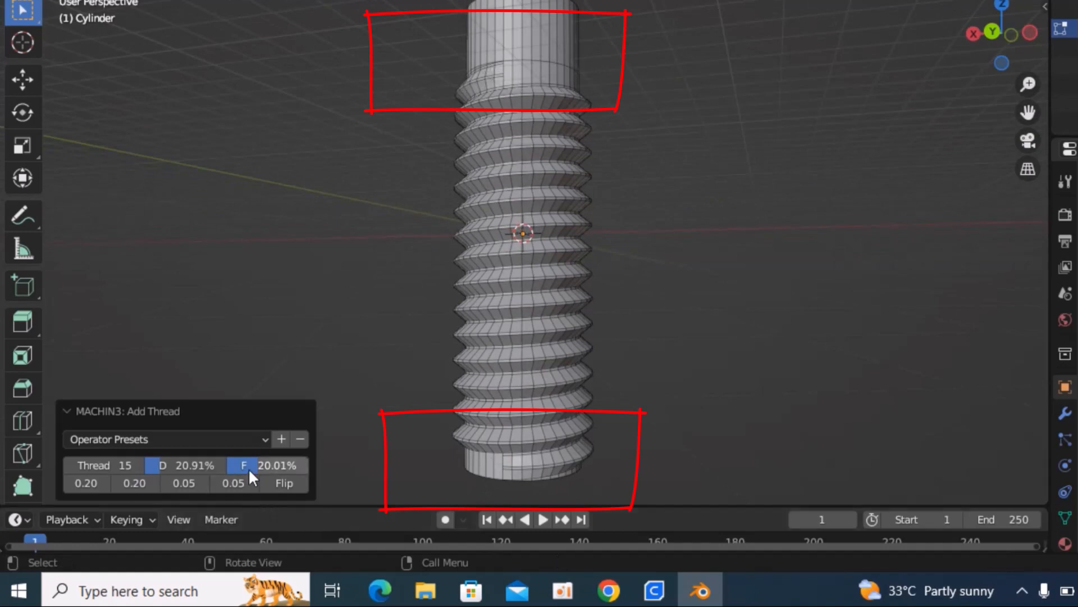
{"action": "mouse_move", "coordinate": [252, 471]}
{"action": "left_mouse_down"}
{"action": "mouse_move", "coordinate": [276, 471]}
{"action": "mouse_move", "coordinate": [239, 470]}
{"action": "left_mouse_up"}
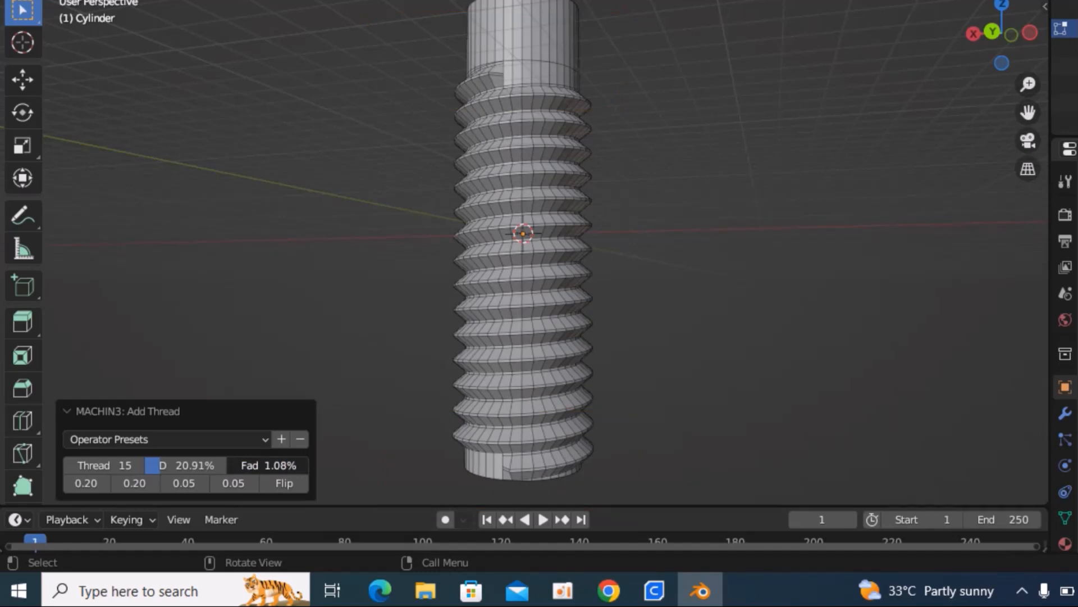
{"action": "left_click_drag", "start_coordinate": [238, 470], "coordinate": [269, 471]}
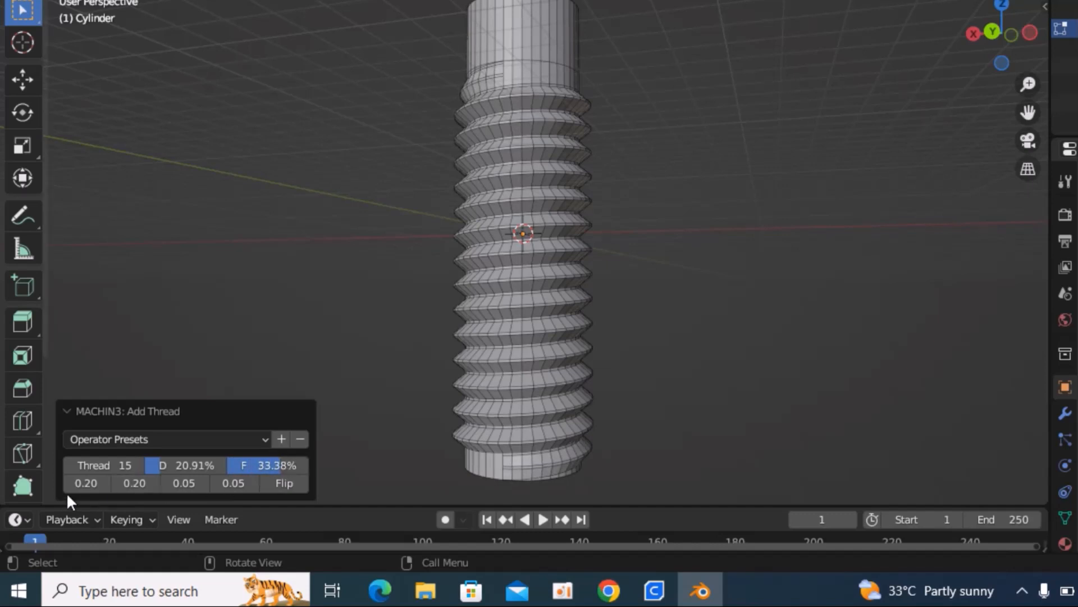
{"action": "left_click_drag", "start_coordinate": [87, 483], "coordinate": [237, 483]}
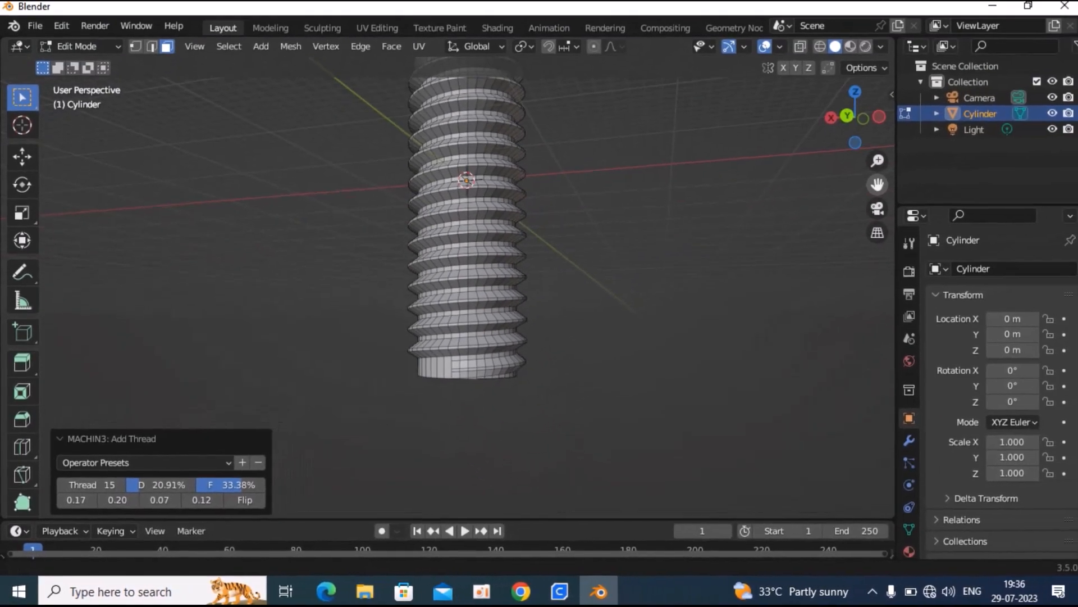
Step: Bevel the edge of the bolt's bottom end face with a width of about 0.711 m and one segment, and deselect it
{"action": "left_click_drag", "start_coordinate": [854, 119], "coordinate": [828, 52]}
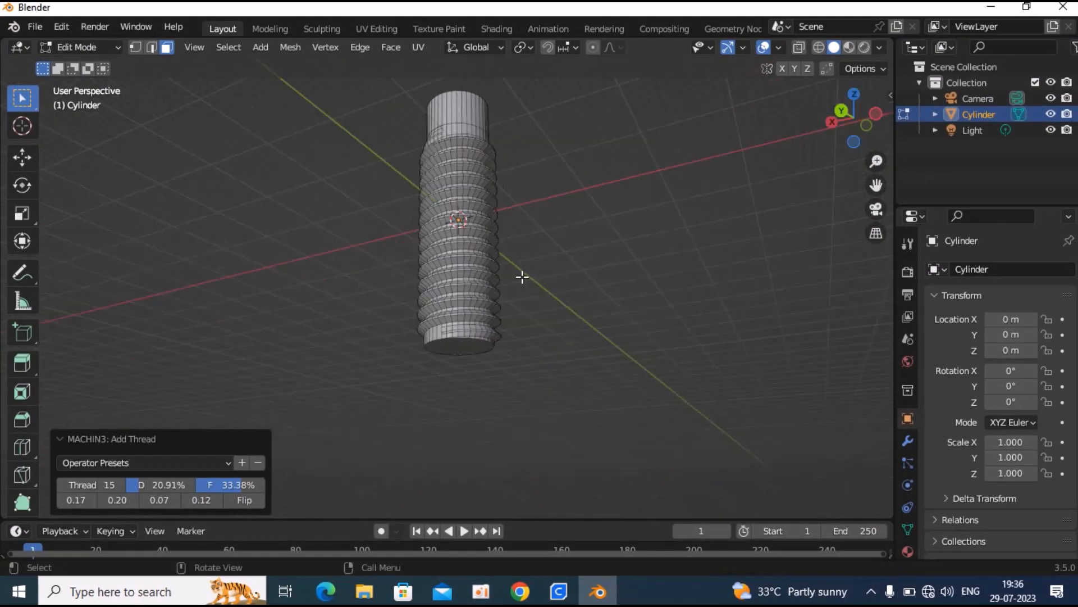
{"action": "scroll", "coordinate": [521, 276], "scroll_direction": "up", "scroll_amount": 2}
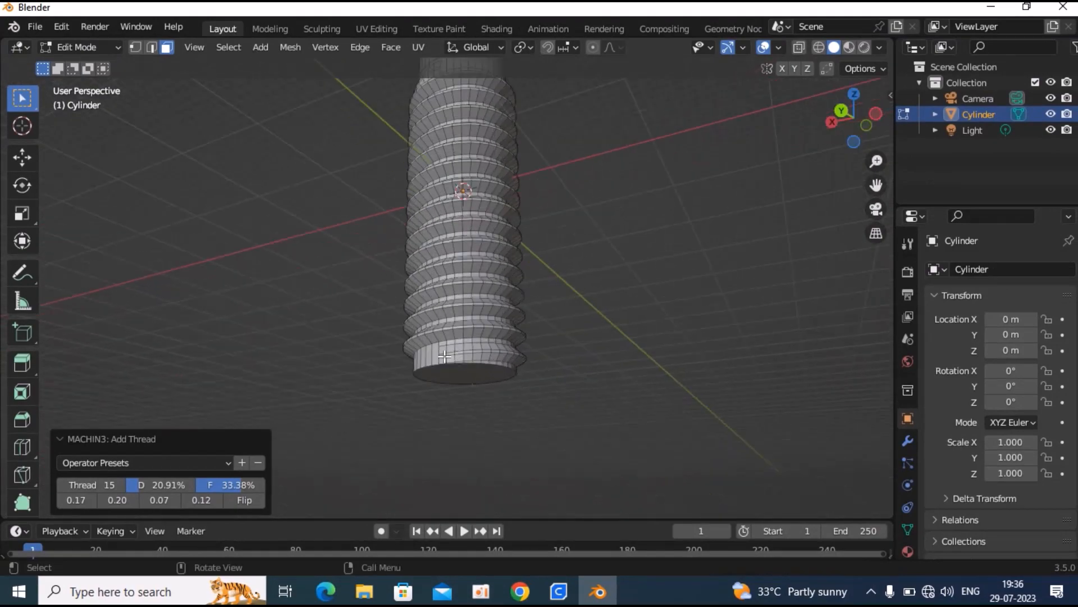
{"action": "scroll", "coordinate": [444, 356], "scroll_direction": "up", "scroll_amount": 3}
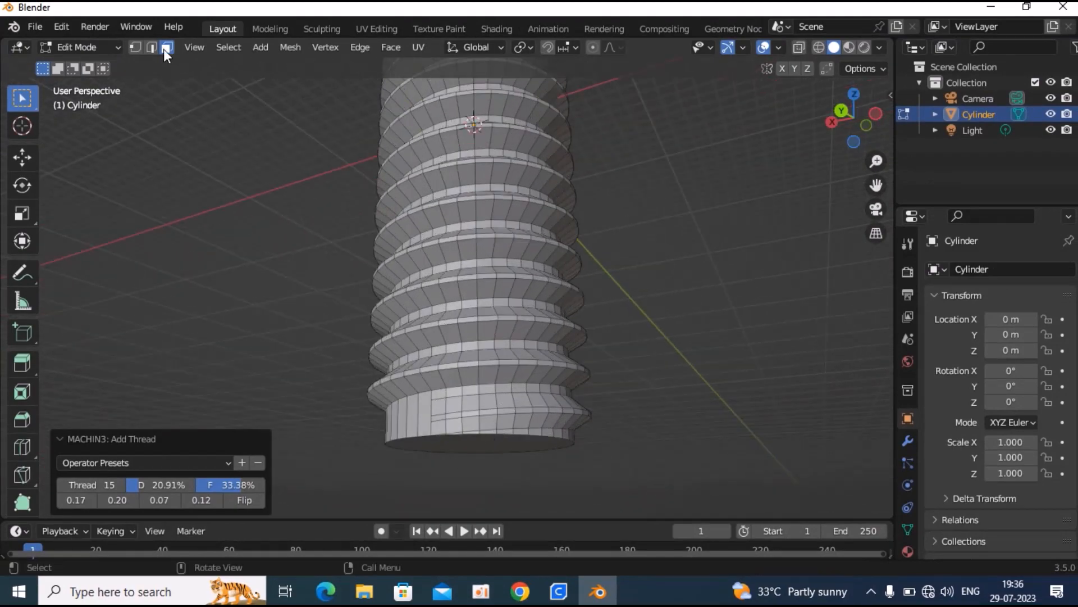
{"action": "left_click", "coordinate": [466, 447]}
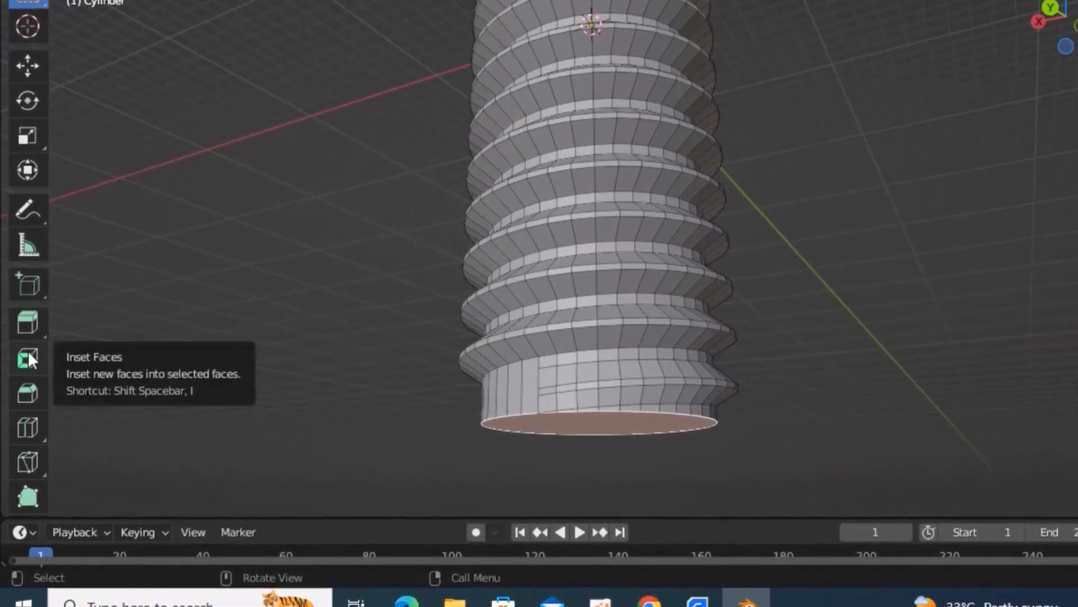
{"action": "left_click", "coordinate": [29, 392]}
{"action": "middle_click_drag", "start_coordinate": [549, 410], "coordinate": [585, 463]}
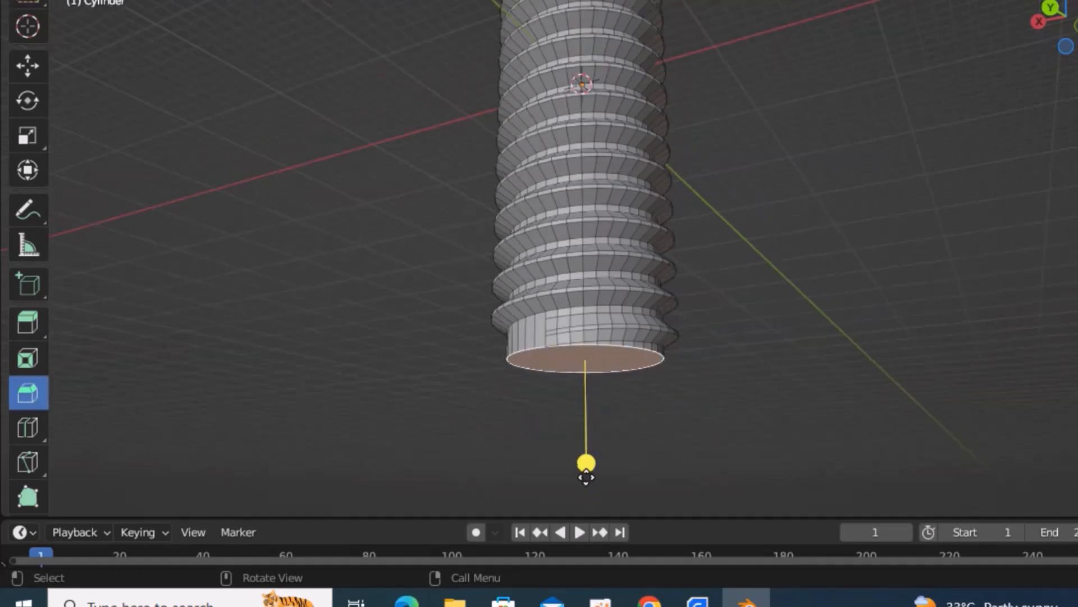
{"action": "left_click_drag", "start_coordinate": [585, 458], "coordinate": [594, 481]}
{"action": "scroll", "coordinate": [615, 357], "scroll_direction": "down", "scroll_amount": 2}
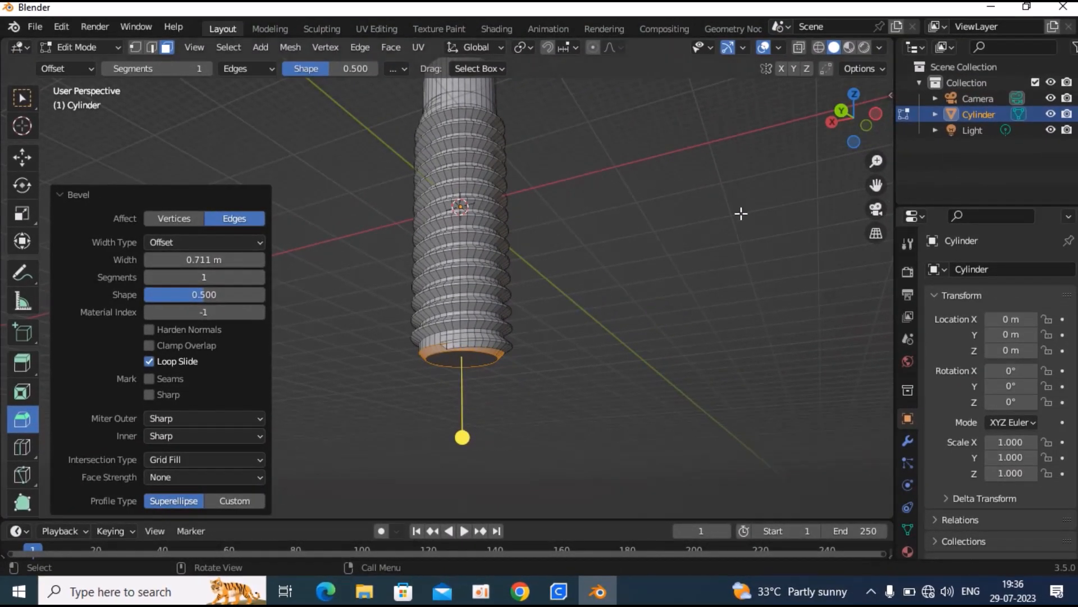
{"action": "left_click", "coordinate": [741, 214]}
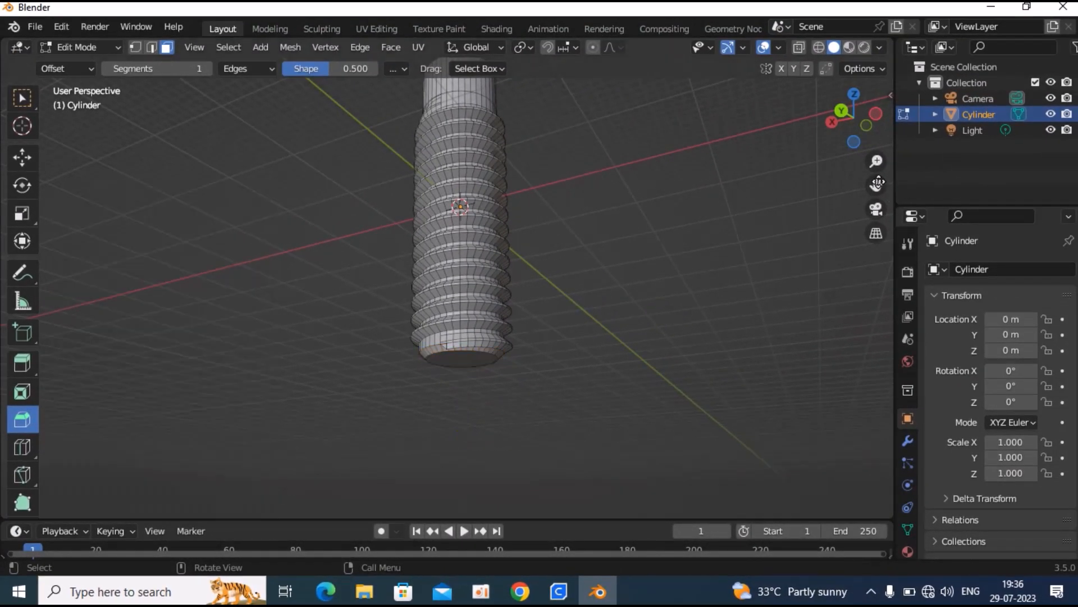
Step: Show the whole bolt in the right orthographic view and return to Object Mode
{"action": "left_click_drag", "start_coordinate": [876, 184], "coordinate": [878, 297]}
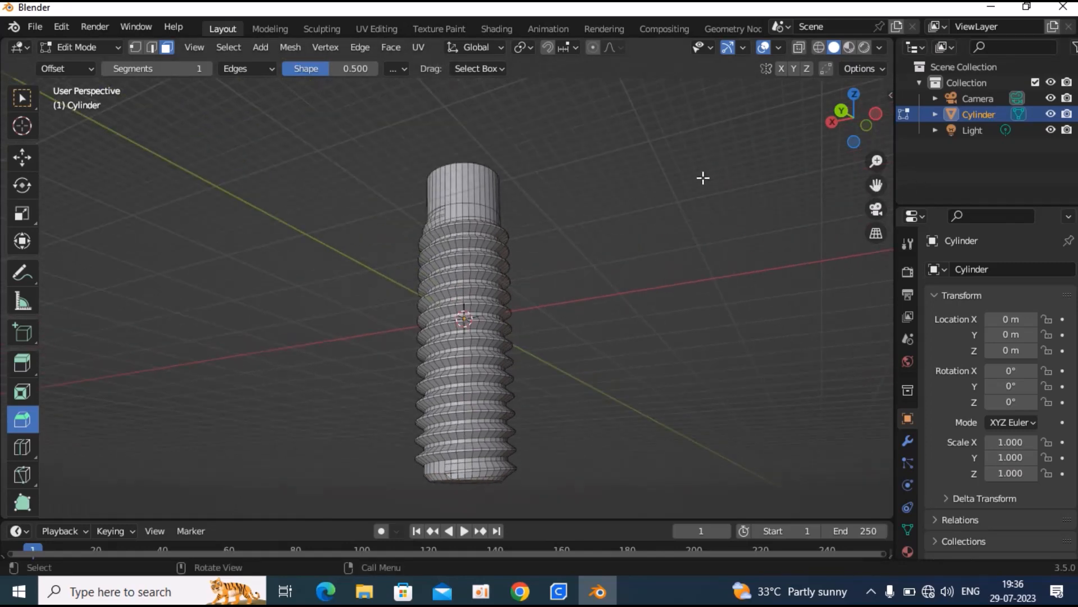
{"action": "key", "text": "KP_3"}
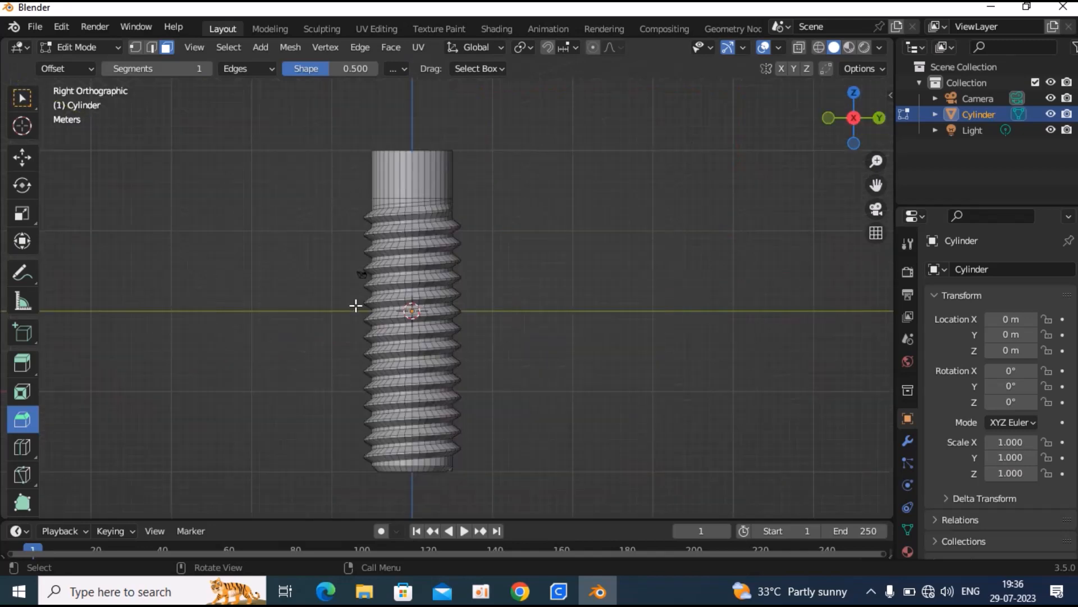
{"action": "left_click", "coordinate": [79, 47]}
{"action": "left_click", "coordinate": [79, 62]}
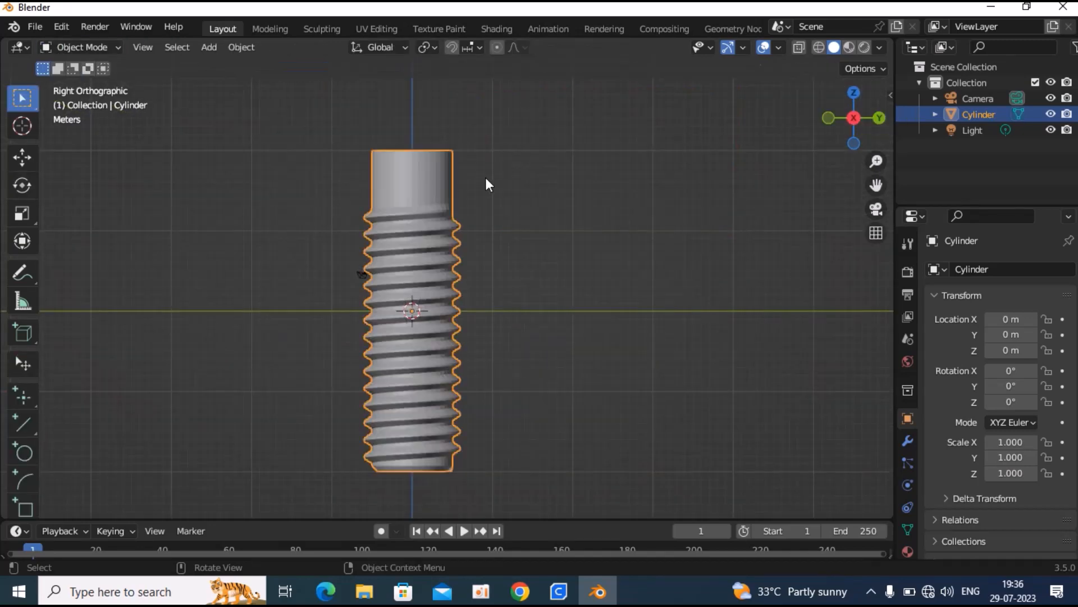
Step: Add a second mesh cylinder at the world origin, around the threaded shaft
{"action": "scroll", "coordinate": [485, 177], "scroll_direction": "down", "scroll_amount": 1}
{"action": "left_click", "coordinate": [177, 47]}
{"action": "mouse_move", "coordinate": [209, 48]}
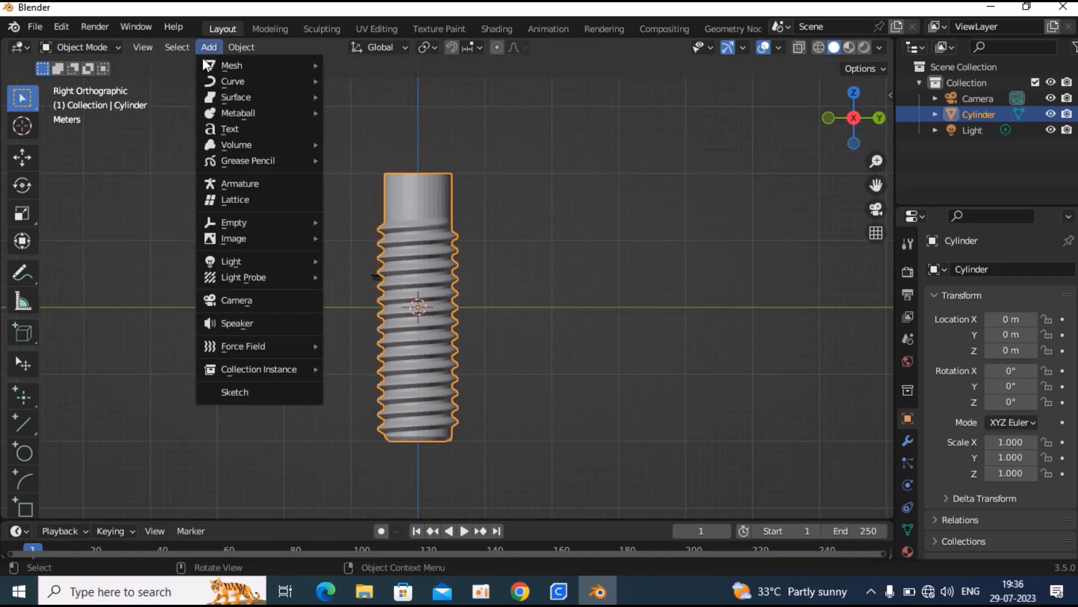
{"action": "mouse_move", "coordinate": [222, 71]}
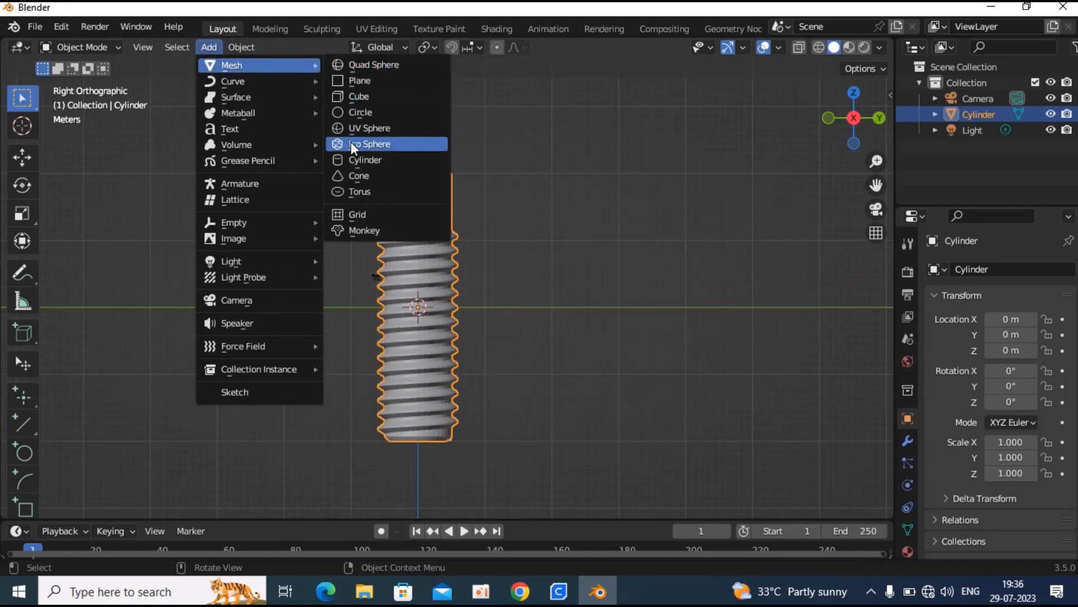
{"action": "left_click", "coordinate": [355, 160]}
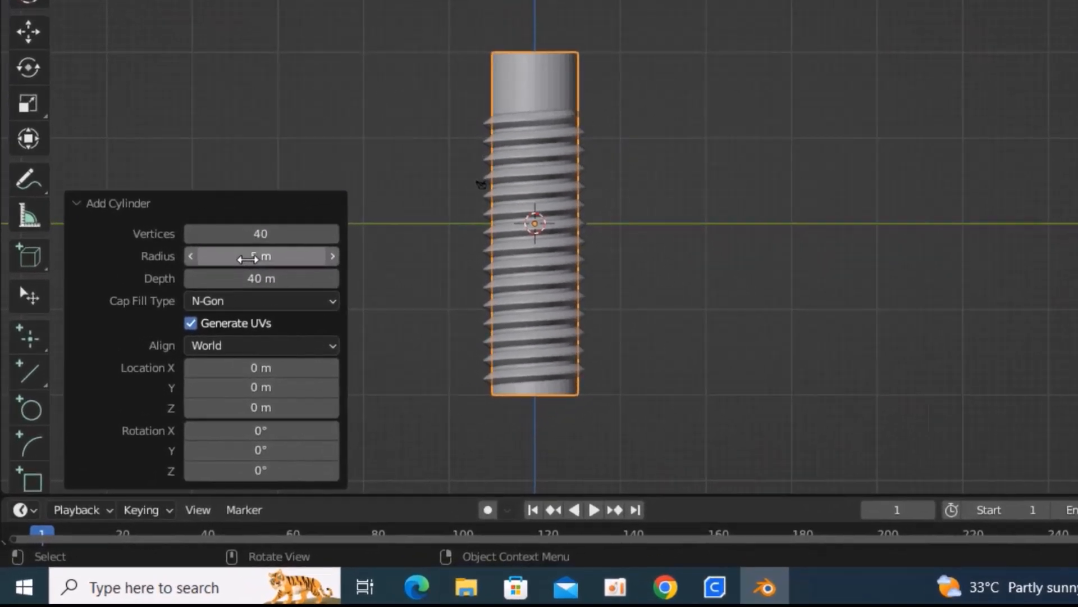
Step: Set the new cylinder's radius to about 7.81 m and its depth to about 5.75 m
{"action": "left_click_drag", "start_coordinate": [237, 267], "coordinate": [809, 243]}
{"action": "left_click_drag", "start_coordinate": [219, 279], "coordinate": [587, 200]}
{"action": "middle_click_drag", "start_coordinate": [638, 219], "coordinate": [651, 281]}
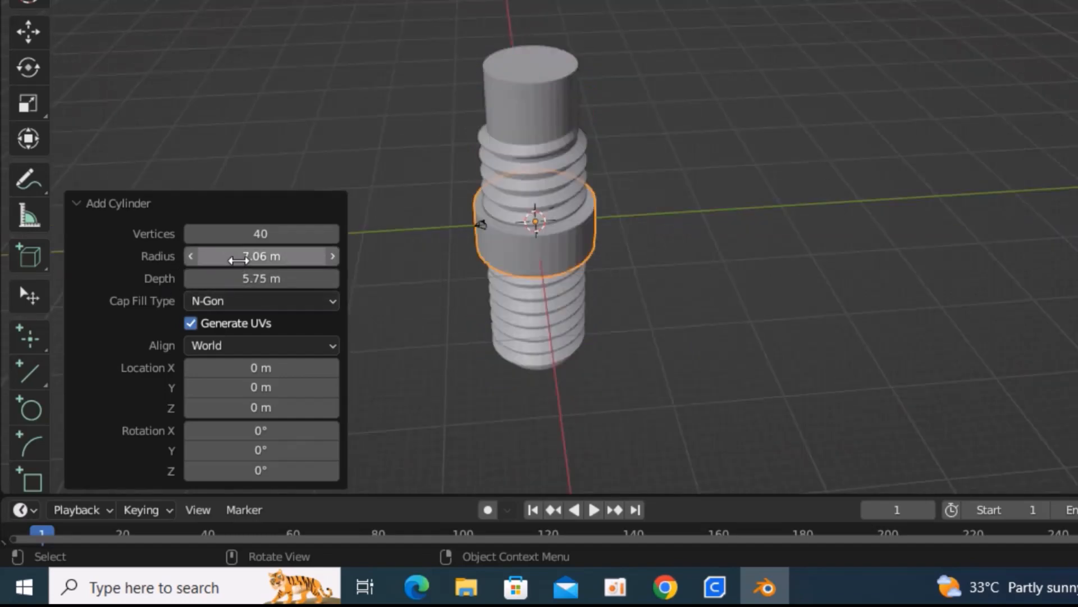
{"action": "left_click_drag", "start_coordinate": [236, 256], "coordinate": [669, 260]}
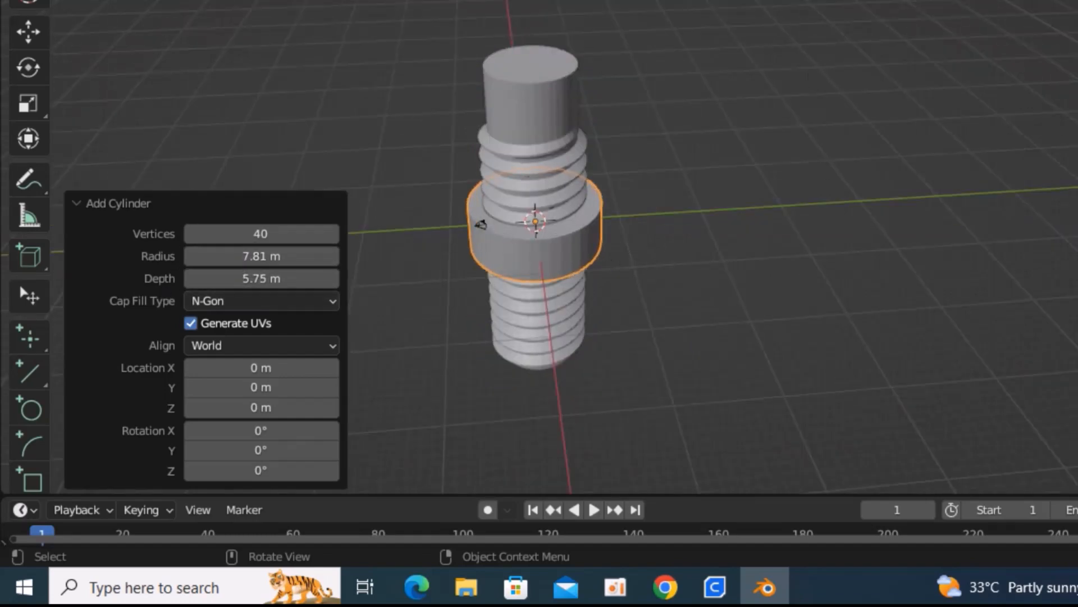
Step: In the right orthographic view, duplicate the threaded bolt and place the copy about 38.386 m along Y and 11.729 m along Z
{"action": "left_click", "coordinate": [1074, 8]}
{"action": "left_click", "coordinate": [536, 96]}
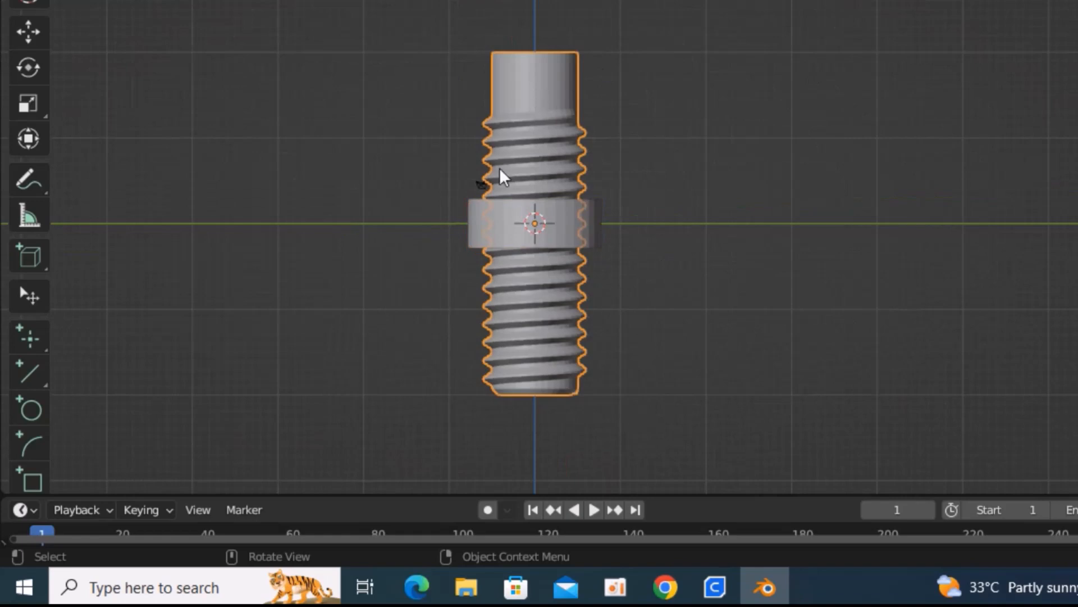
{"action": "right_click", "coordinate": [538, 104]}
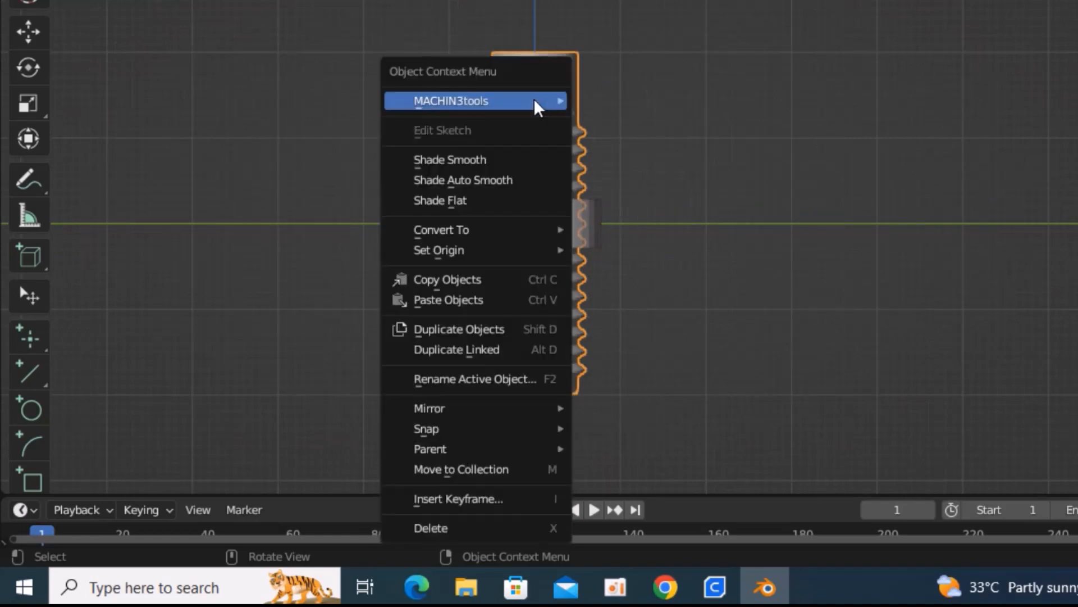
{"action": "left_click", "coordinate": [478, 329]}
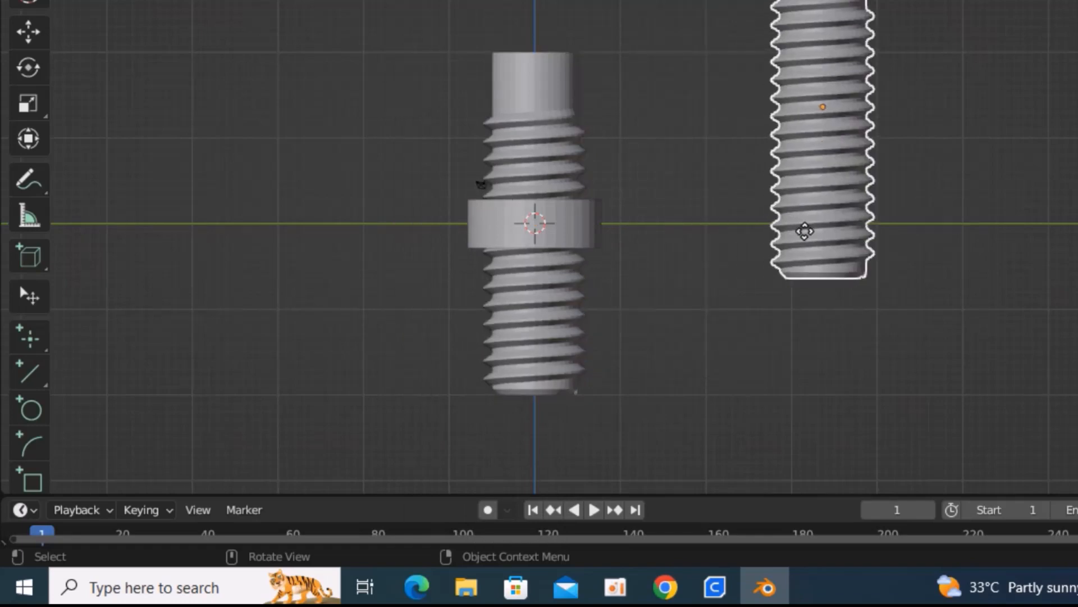
{"action": "left_click", "coordinate": [805, 235]}
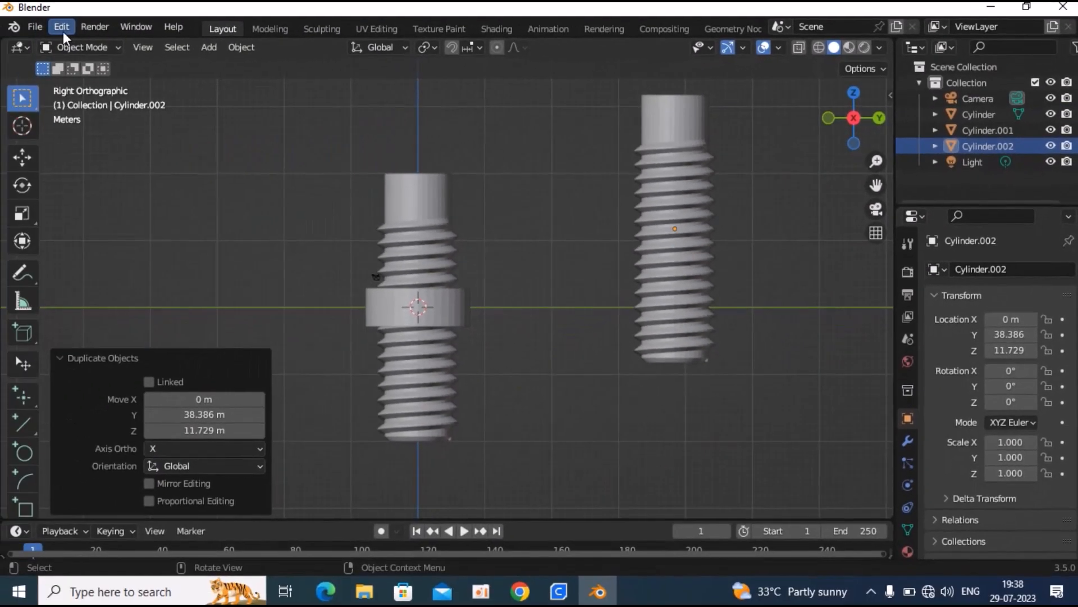
Step: Search the add-on preferences for "boo" to check whether Bool Tool is enabled, and close the preferences
{"action": "left_click", "coordinate": [61, 26]}
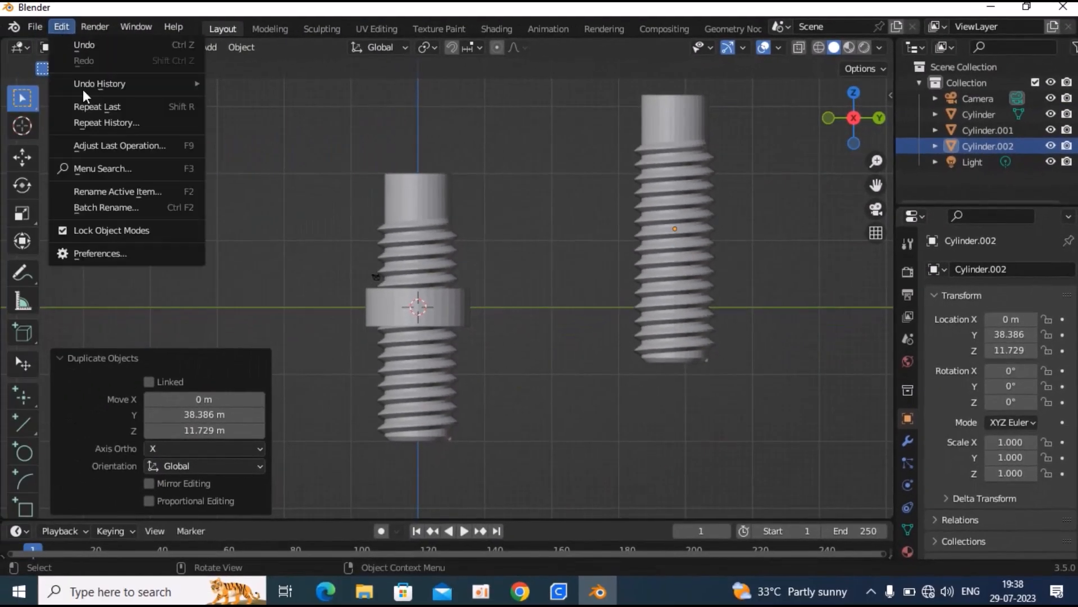
{"action": "left_click", "coordinate": [101, 253]}
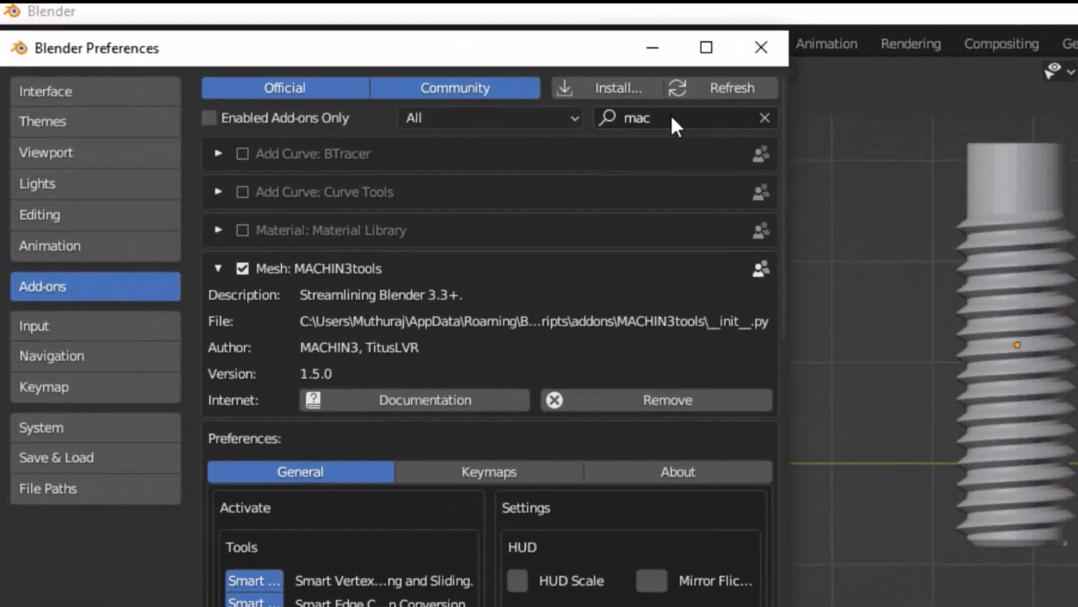
{"action": "left_click", "coordinate": [636, 123]}
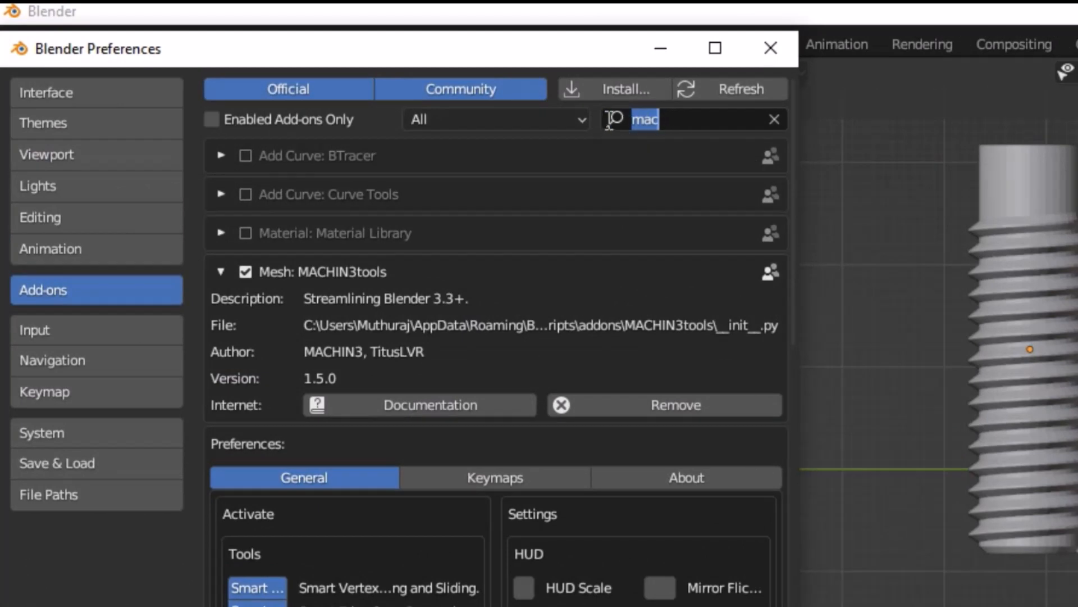
{"action": "type", "text": "boo"}
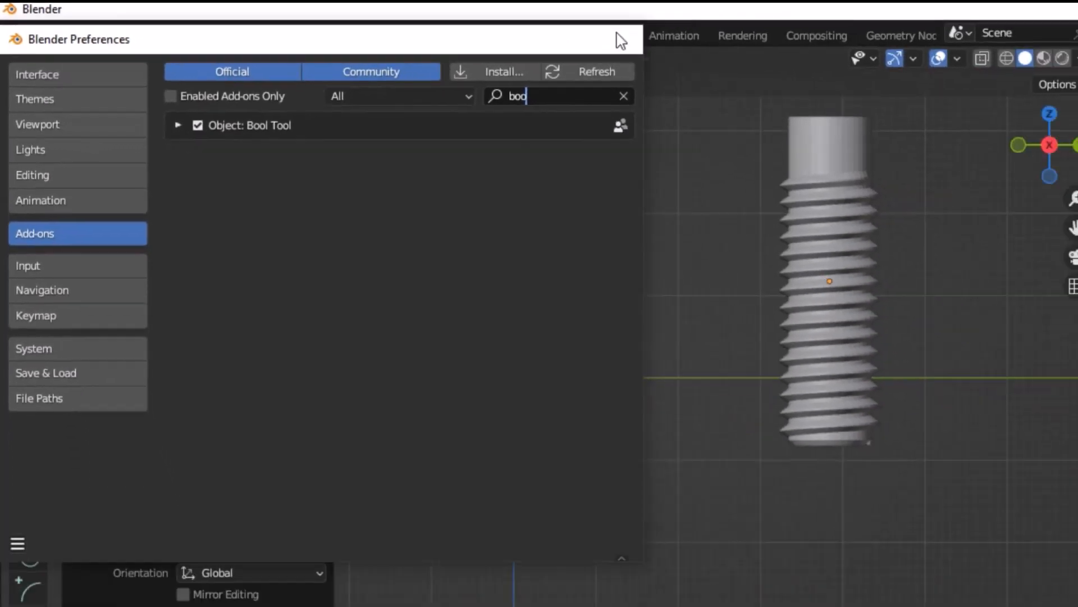
{"action": "left_click", "coordinate": [771, 47]}
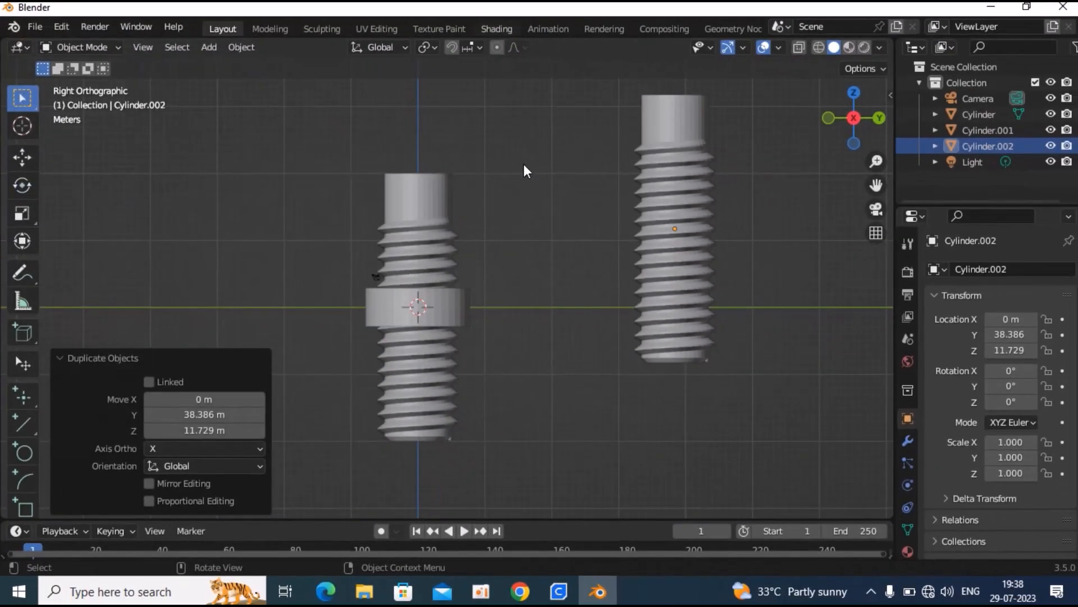
Step: Select the ring cylinder and the original bolt, with the bolt active, and show the Bool Tool options
{"action": "left_click", "coordinate": [439, 303], "text": "shift"}
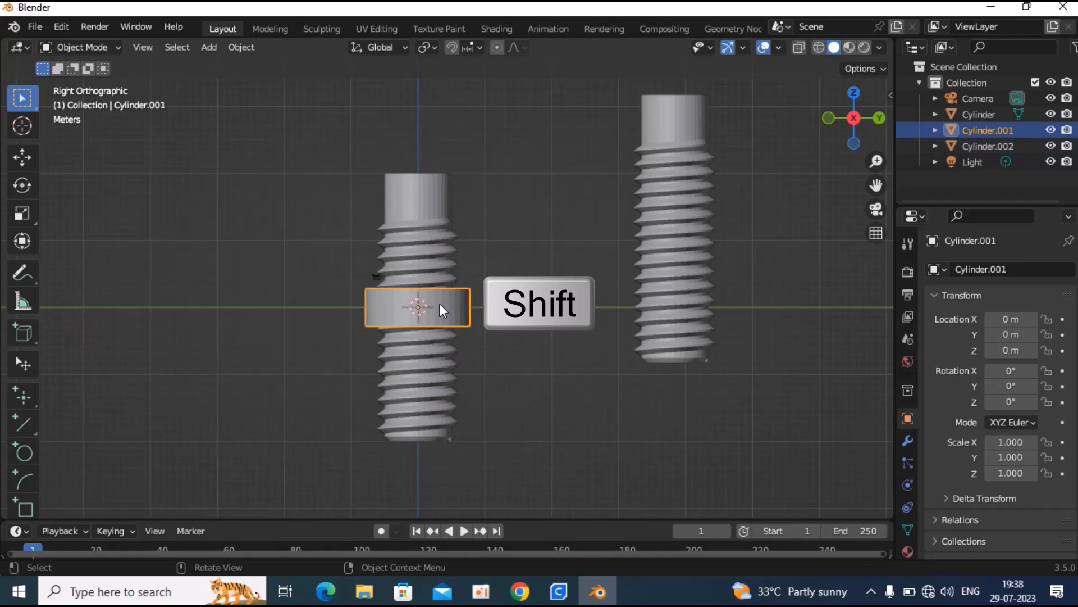
{"action": "left_click", "coordinate": [436, 193], "text": "shift"}
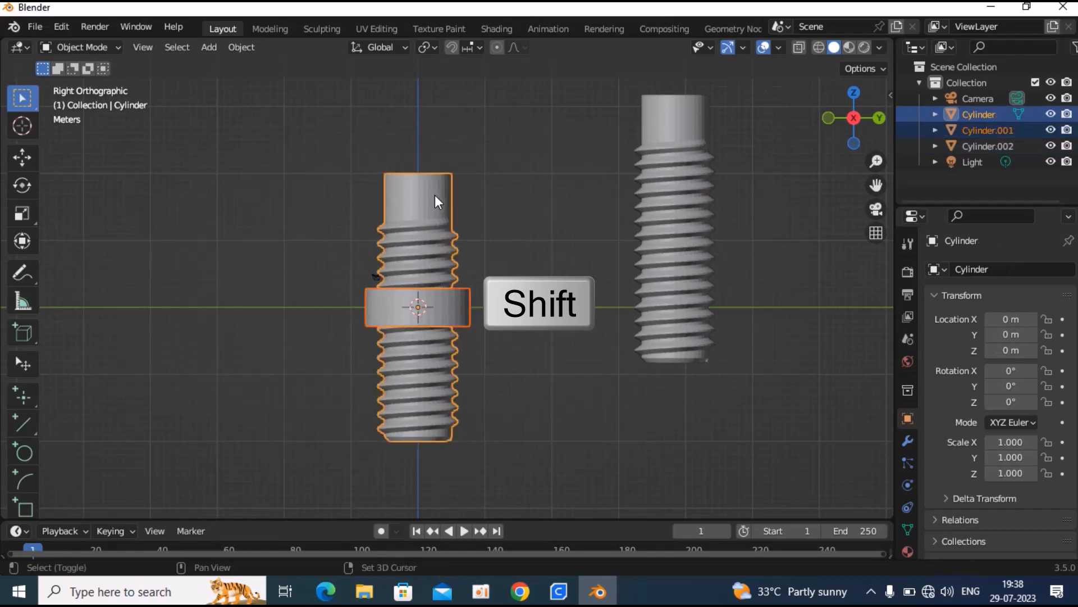
{"action": "left_click", "coordinate": [890, 95]}
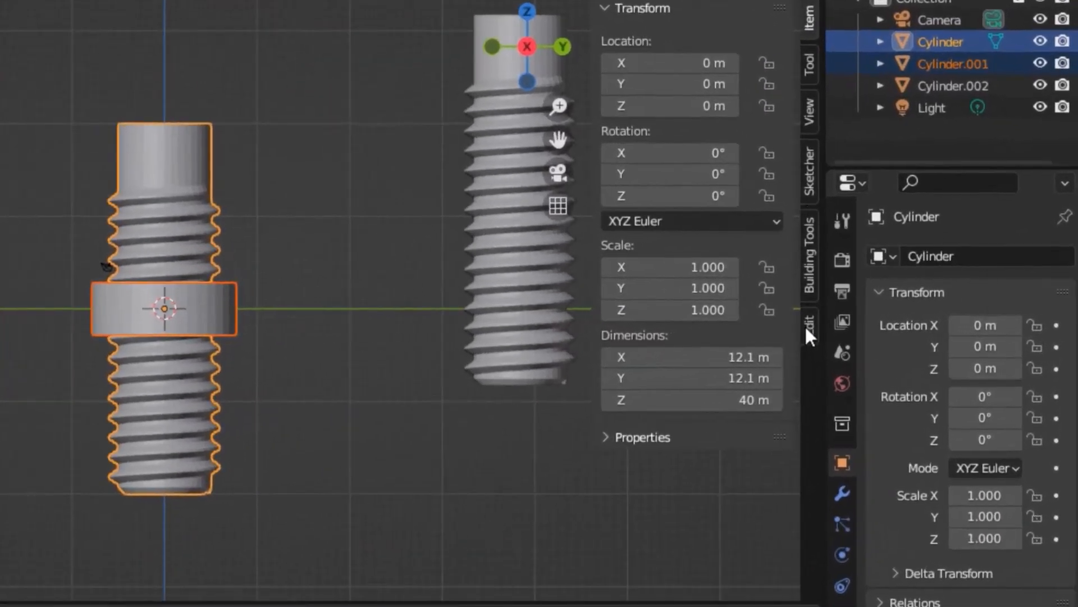
{"action": "left_click", "coordinate": [808, 331]}
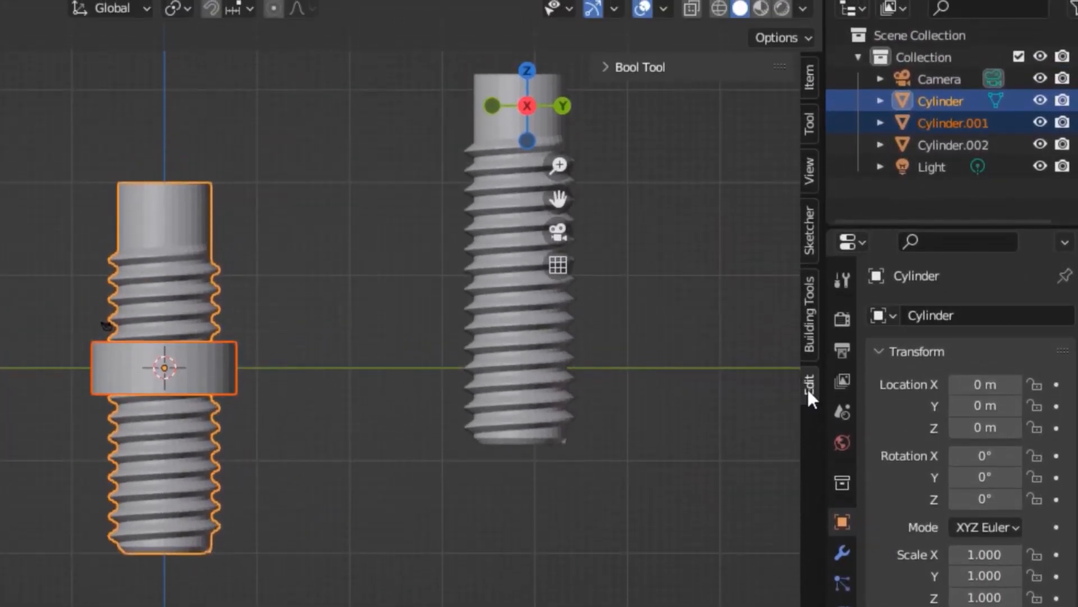
{"action": "left_click", "coordinate": [645, 69]}
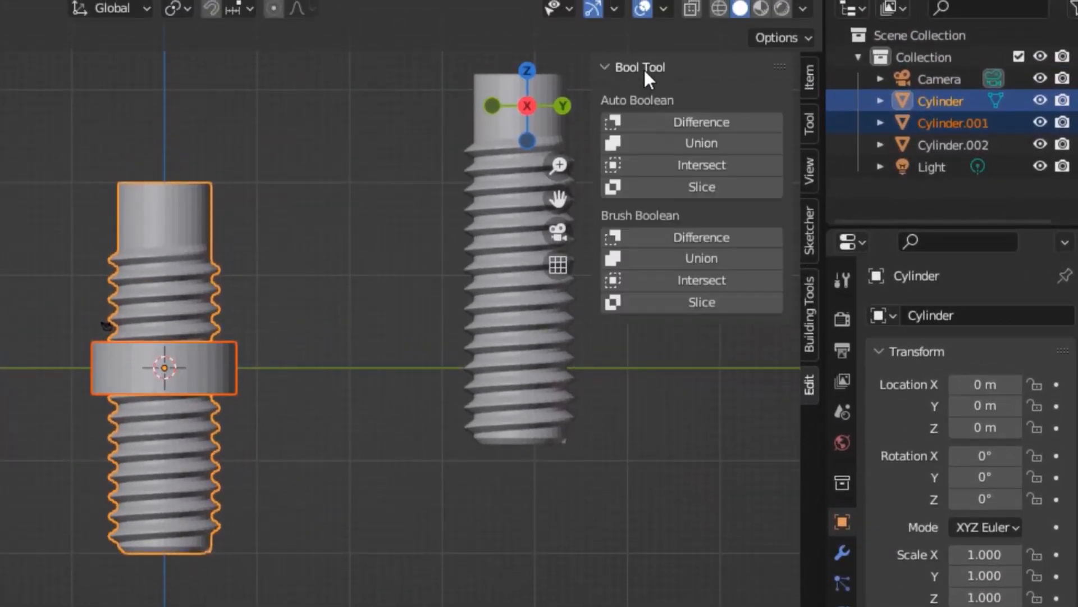
Step: Try subtracting the ring cylinder from the bolt with Auto Boolean Difference, undo it and deselect both objects
{"action": "left_click", "coordinate": [686, 119]}
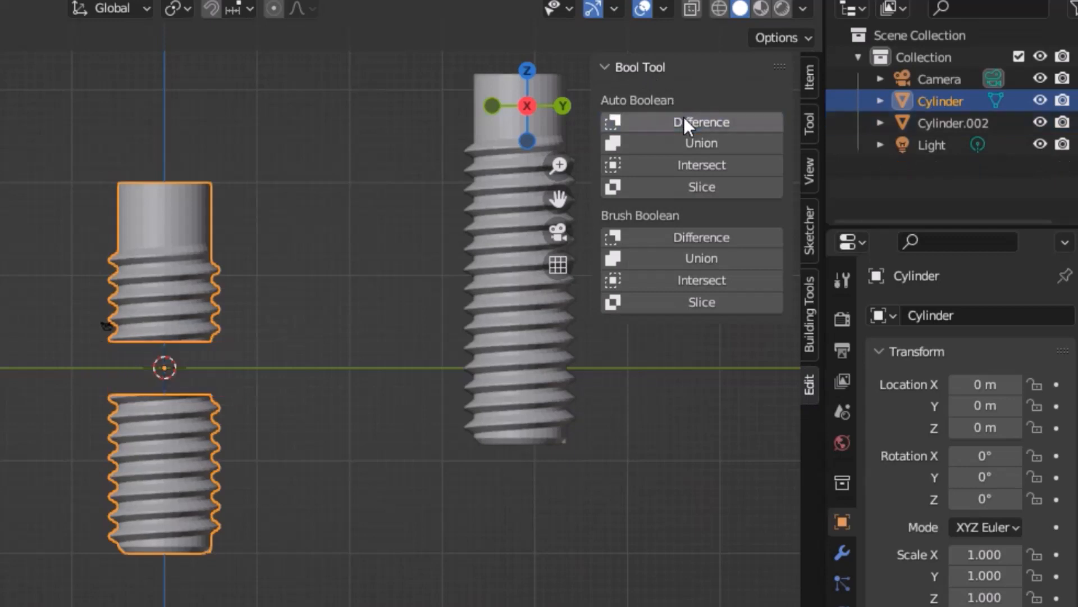
{"action": "key", "text": "ctrl+z"}
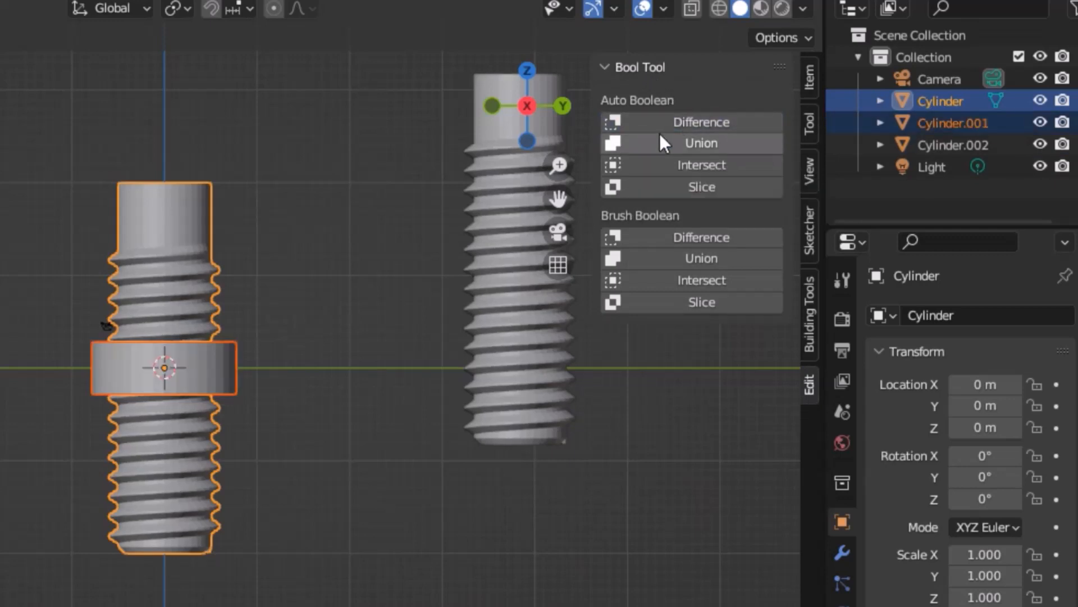
{"action": "left_click", "coordinate": [279, 173]}
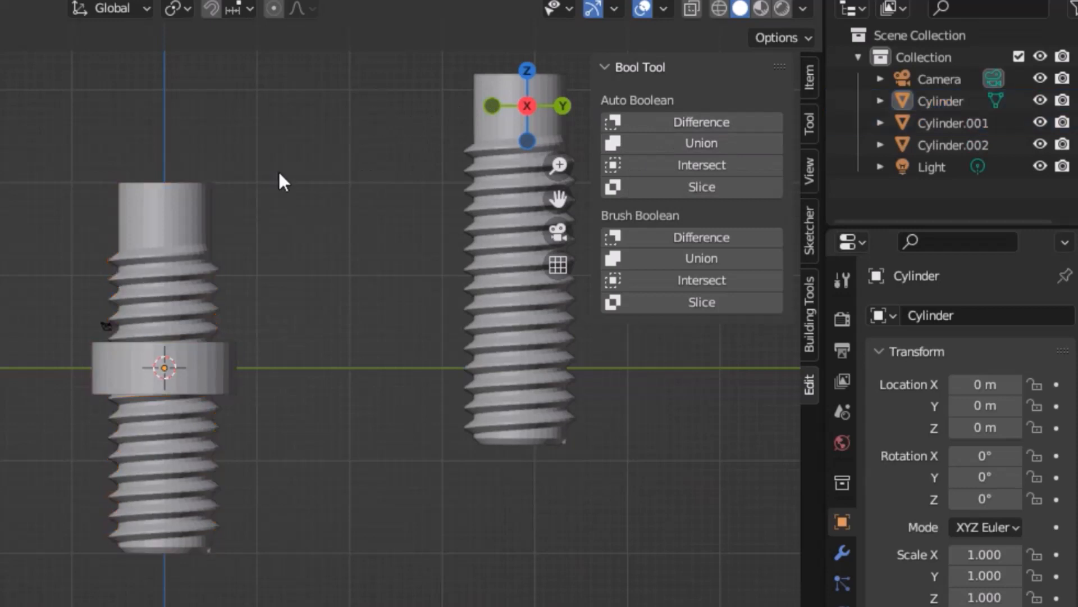
Step: Subtract the original bolt from the ring cylinder with Auto Boolean Difference to cut the nut's internal thread
{"action": "left_click", "coordinate": [196, 220]}
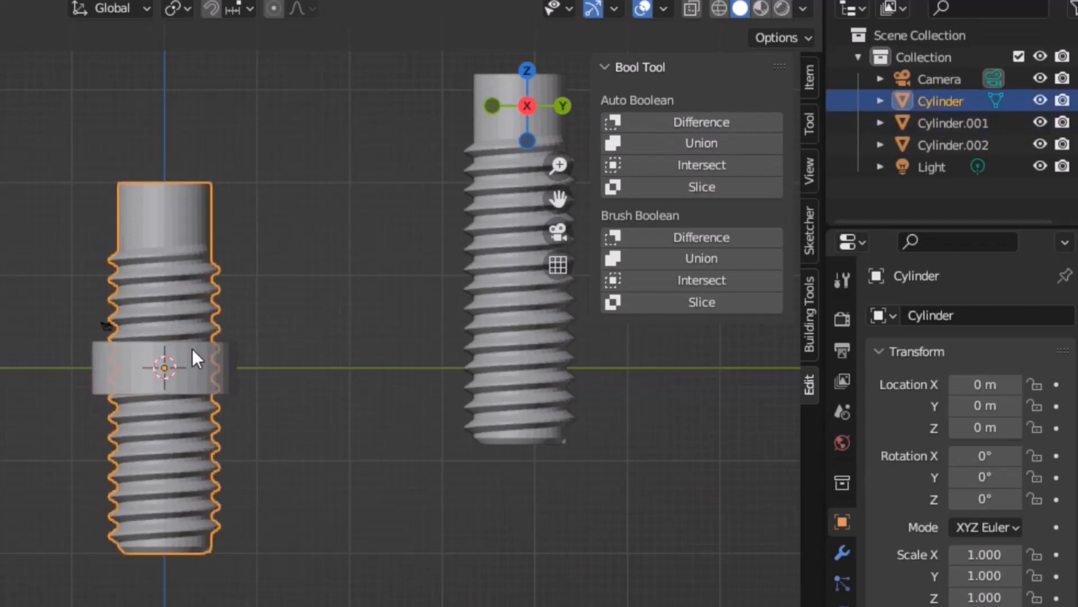
{"action": "left_click", "coordinate": [183, 368], "text": "shift"}
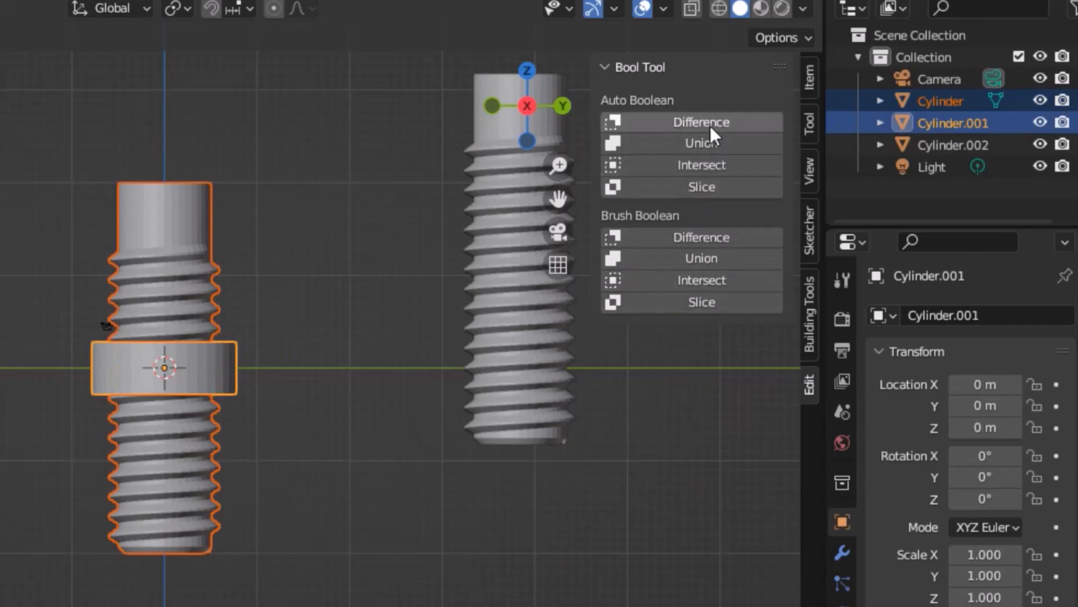
{"action": "left_click", "coordinate": [712, 109]}
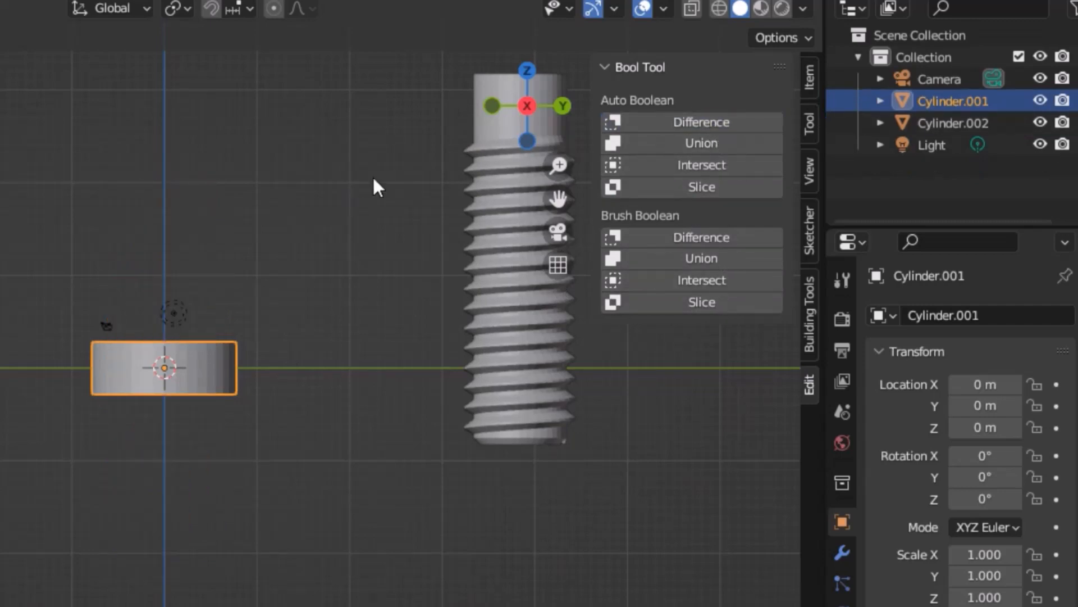
Step: Examine the nut's internally threaded hole from above and at an angle, together with the bolt copy
{"action": "left_click_drag", "start_coordinate": [544, 86], "coordinate": [98, 227]}
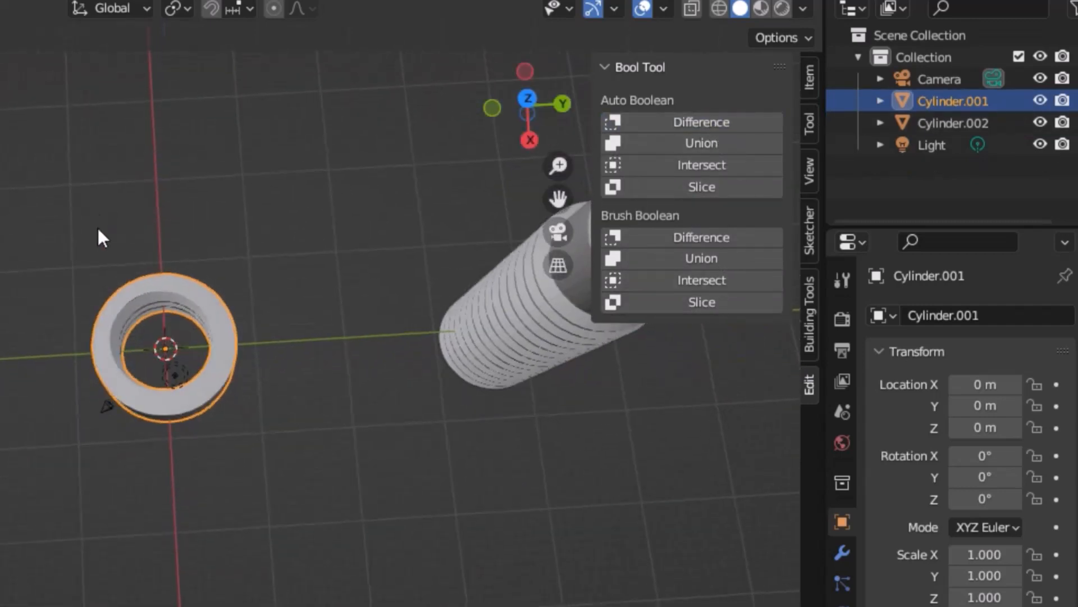
{"action": "scroll", "coordinate": [167, 292], "scroll_direction": "up", "scroll_amount": 3}
{"action": "mouse_move", "coordinate": [525, 97]}
{"action": "left_mouse_down"}
{"action": "mouse_move", "coordinate": [526, 75]}
{"action": "mouse_move", "coordinate": [535, 103]}
{"action": "left_mouse_up"}
{"action": "left_click", "coordinate": [528, 120]}
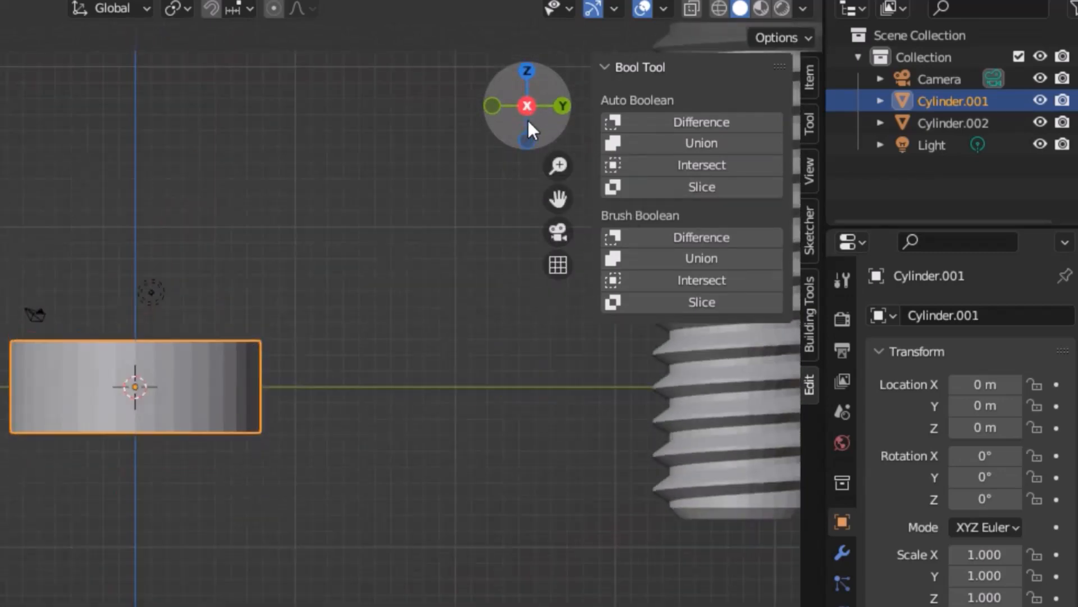
{"action": "left_click_drag", "start_coordinate": [559, 198], "coordinate": [134, 265]}
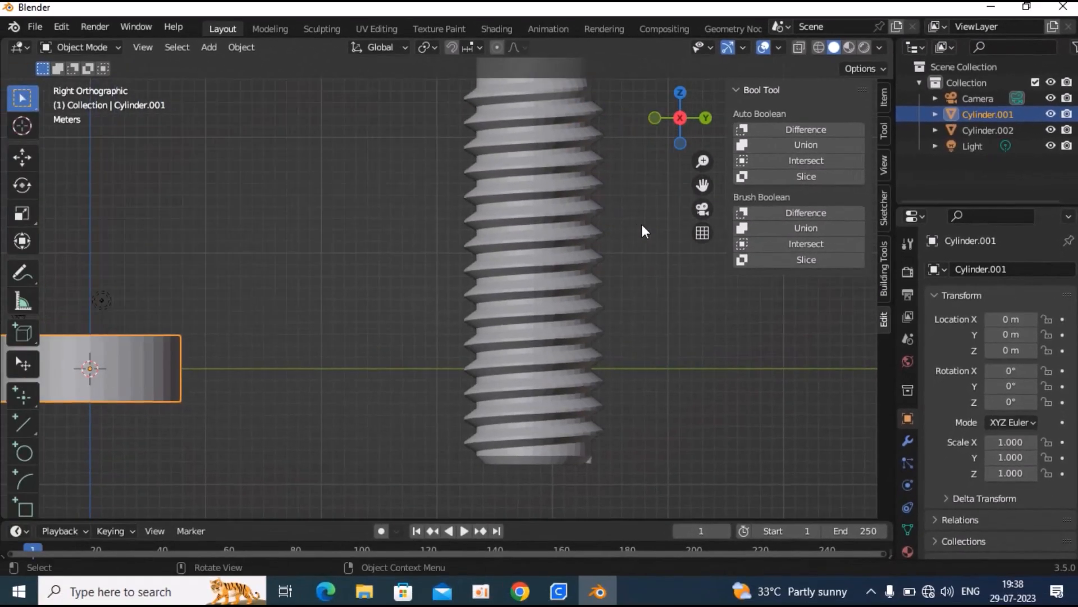
{"action": "scroll", "coordinate": [211, 274], "scroll_direction": "down", "scroll_amount": 2}
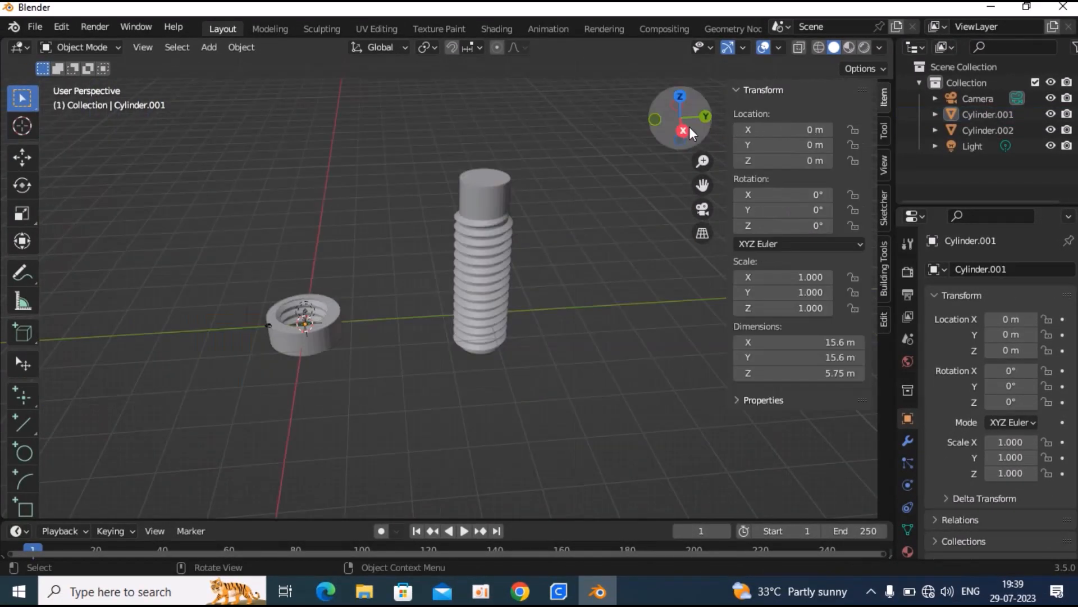
{"action": "mouse_move", "coordinate": [689, 132]}
{"action": "left_mouse_down"}
{"action": "mouse_move", "coordinate": [687, 121]}
{"action": "mouse_move", "coordinate": [684, 130]}
{"action": "left_mouse_up"}
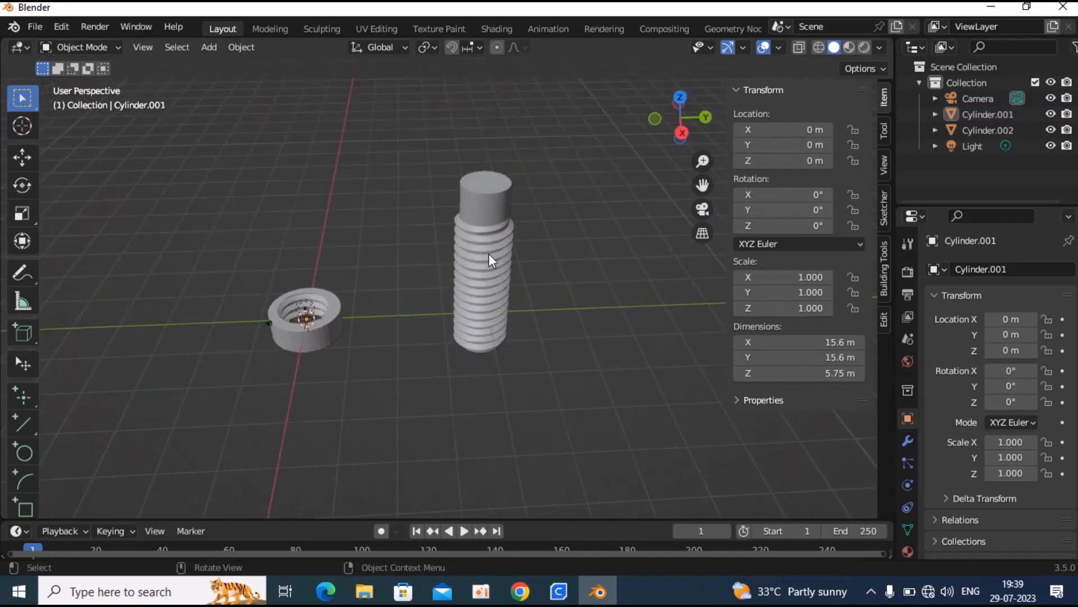
Step: Delete the bolt copy and select the threaded nut
{"action": "left_click", "coordinate": [35, 27]}
{"action": "left_click", "coordinate": [496, 225]}
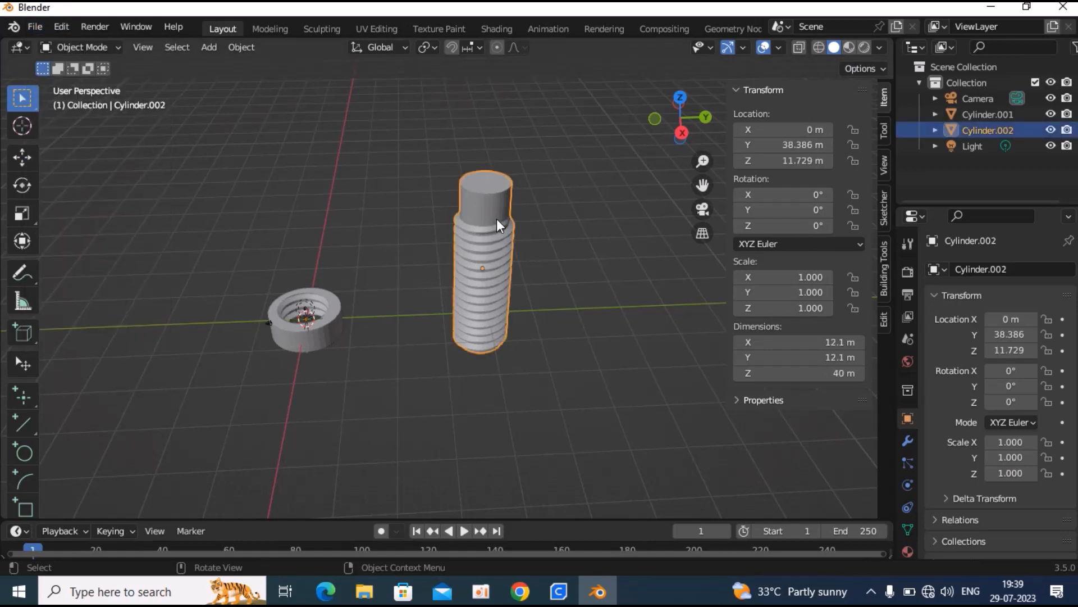
{"action": "key", "text": "Delete"}
{"action": "left_click", "coordinate": [289, 320]}
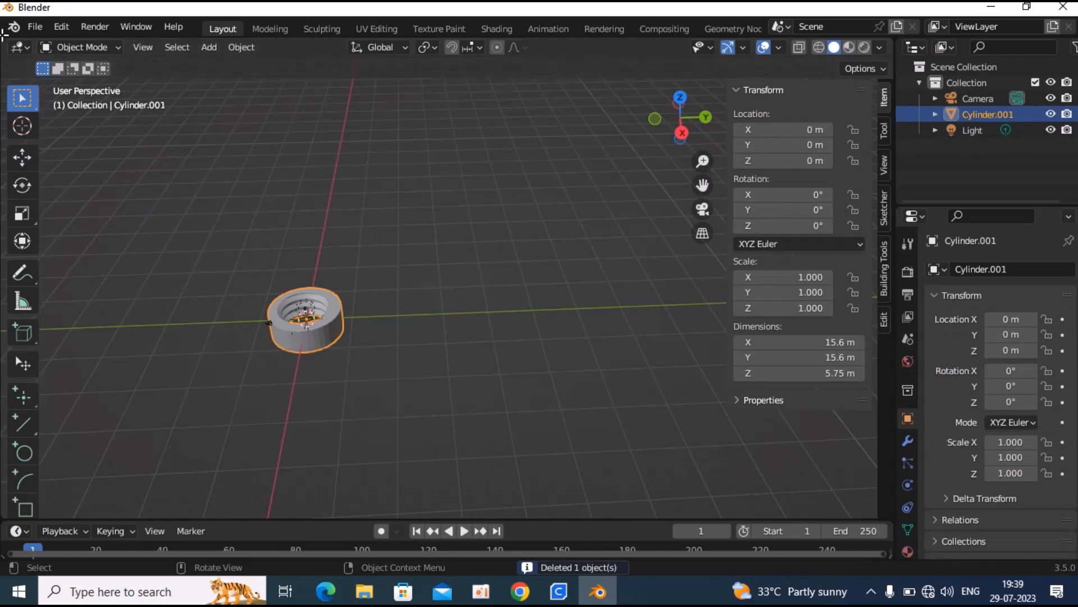
Step: Open the STL export dialog for the nut and close it without exporting
{"action": "left_click", "coordinate": [36, 26]}
{"action": "mouse_move", "coordinate": [155, 255]}
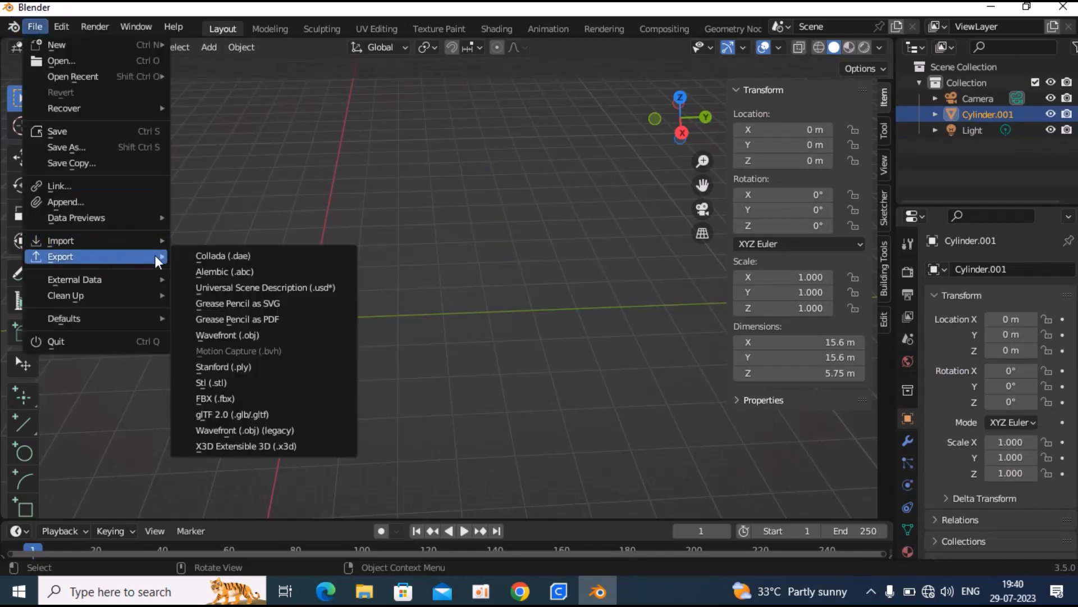
{"action": "left_click", "coordinate": [237, 378]}
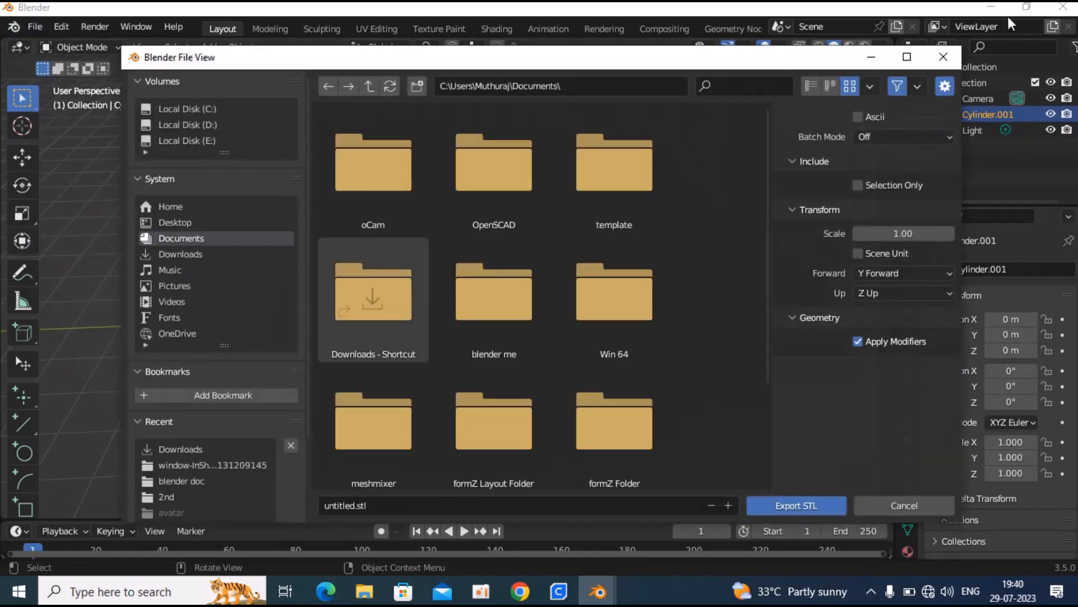
{"action": "left_click", "coordinate": [956, 56]}
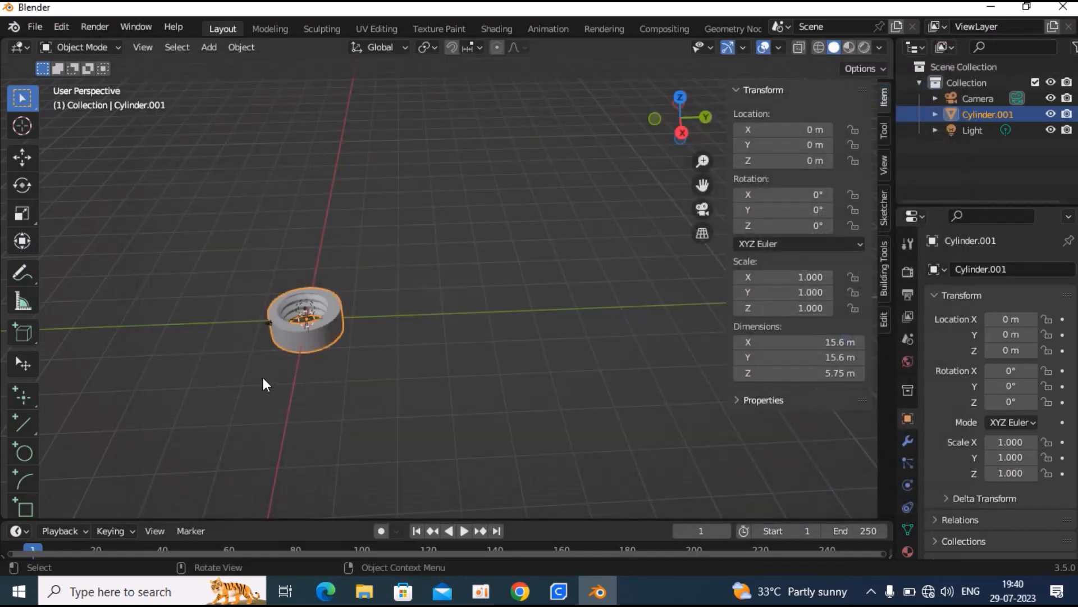
Step: Undo back through the deletion of the bolt copy to restore it beside the nut
{"action": "key", "text": "ctrl+z"}
{"action": "key", "text": "ctrl+z"}
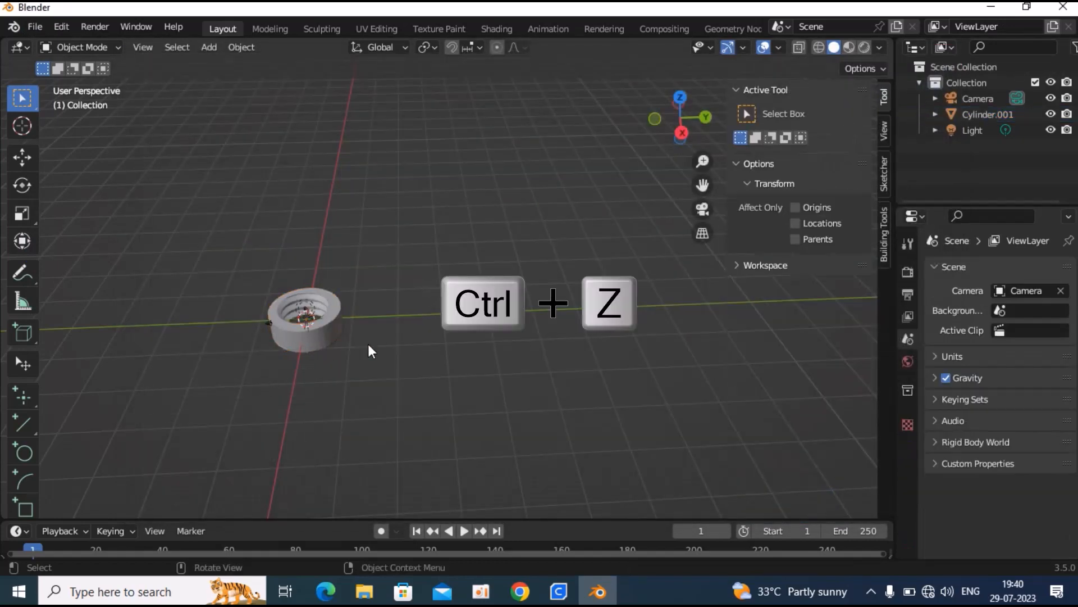
{"action": "key", "text": "ctrl+z"}
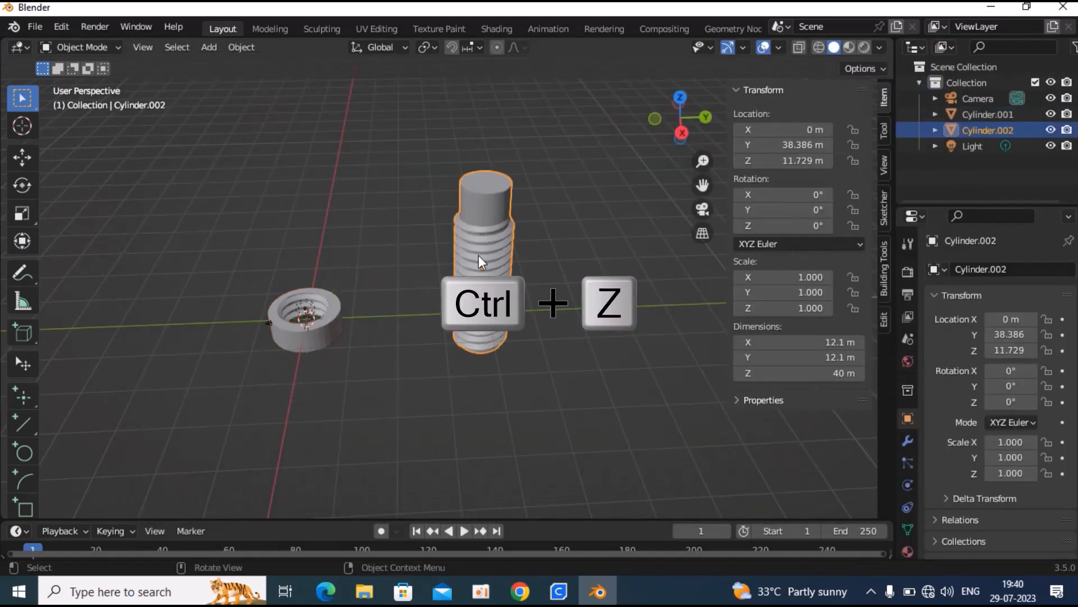
Step: Delete the nut and start an STL export of the remaining bolt
{"action": "left_click", "coordinate": [304, 344]}
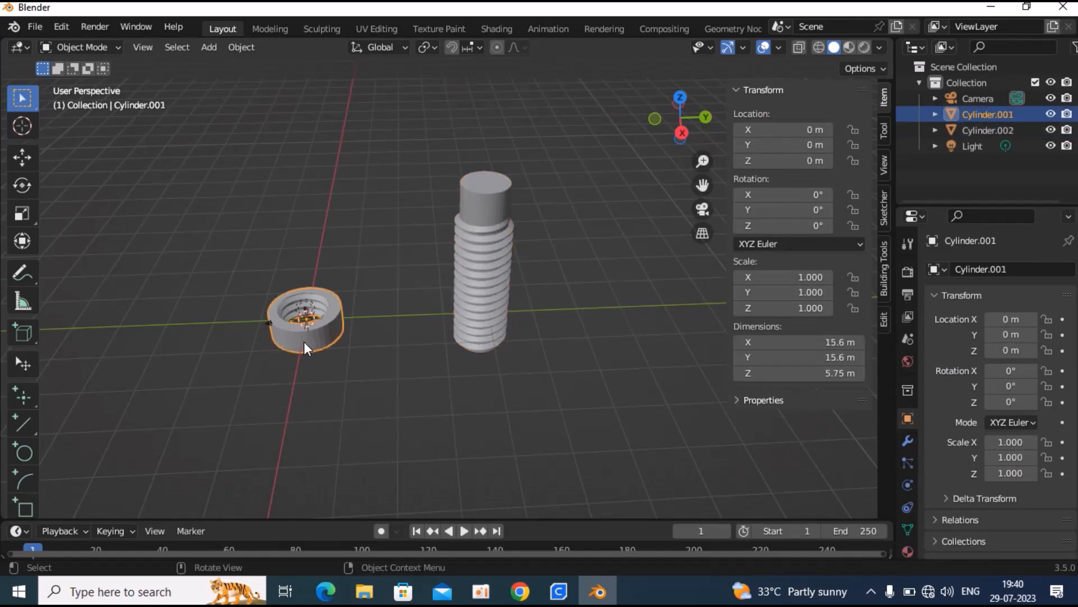
{"action": "key", "text": "Delete"}
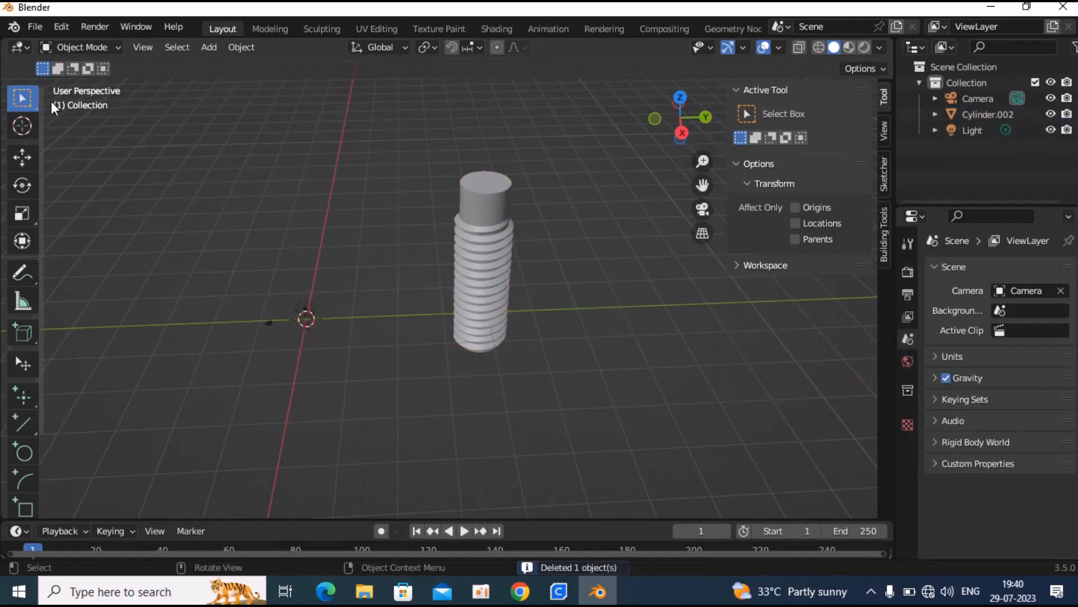
{"action": "left_click", "coordinate": [35, 28]}
{"action": "mouse_move", "coordinate": [133, 253]}
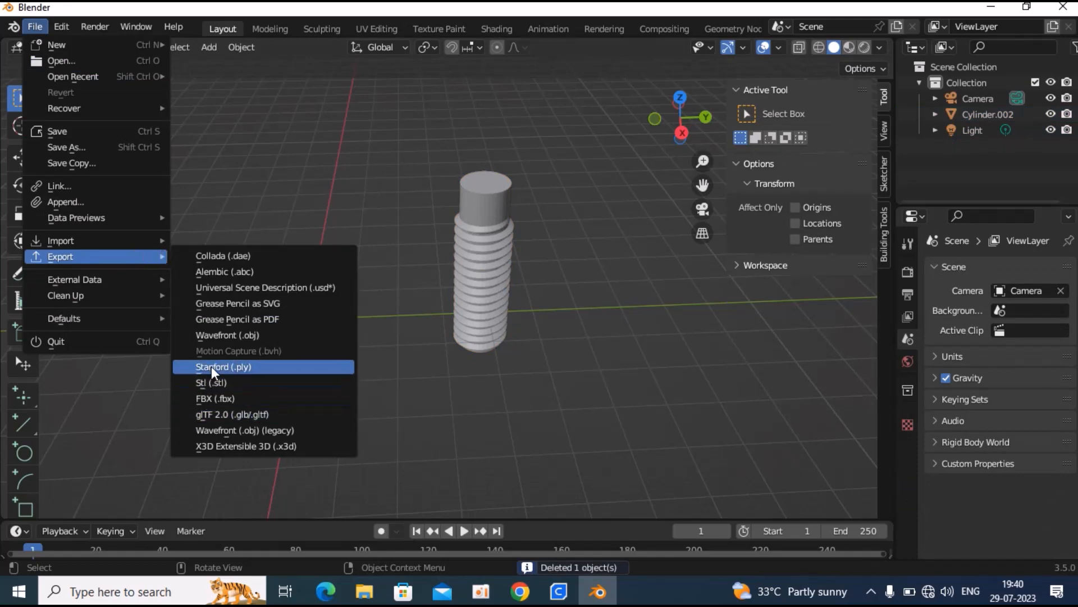
{"action": "left_click", "coordinate": [204, 382]}
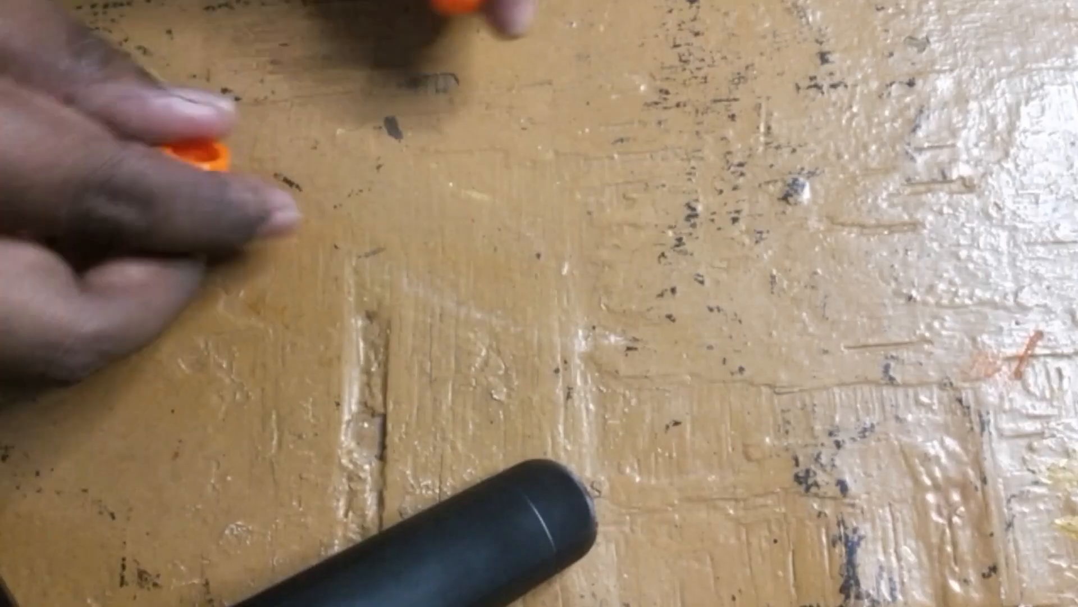